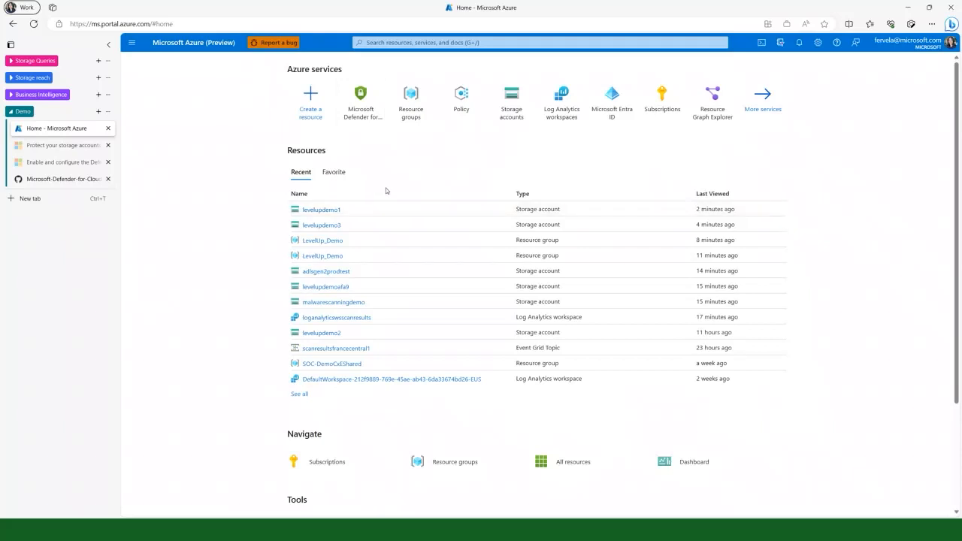
Review the Microsoft Defender for Storage protections on the levelupdemo3 storage account, including sensitive data threat detection and on-upload malware scanning
click(336, 227)
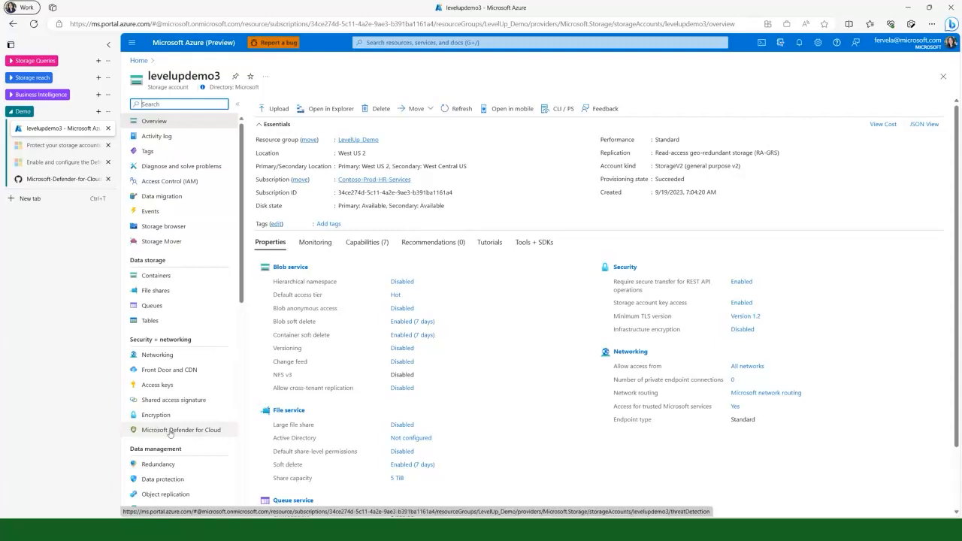
click(108, 44)
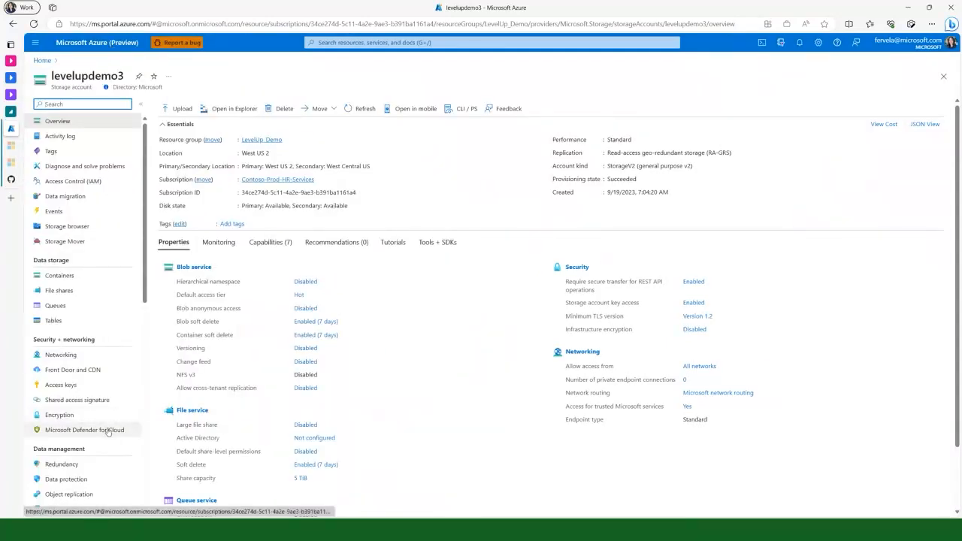
click(108, 431)
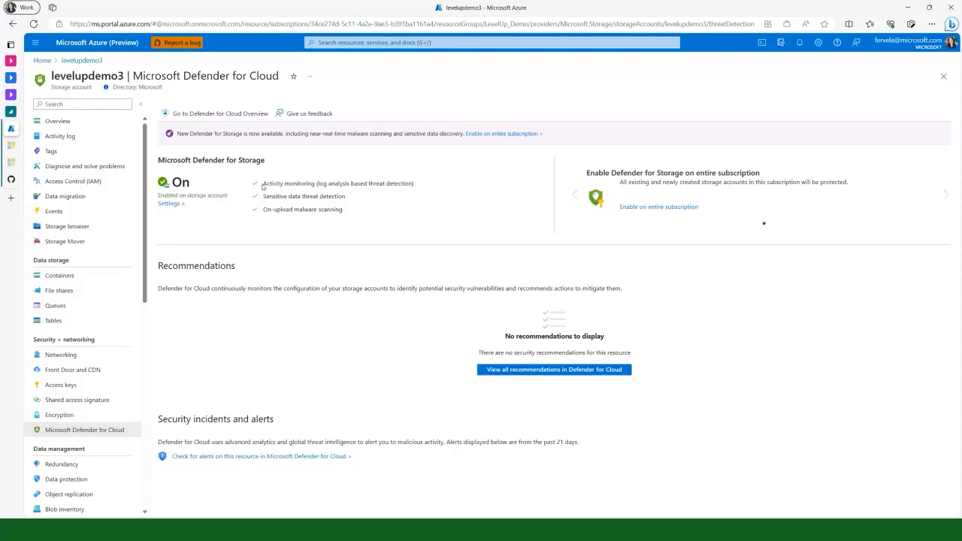
drag(263, 183, 346, 199)
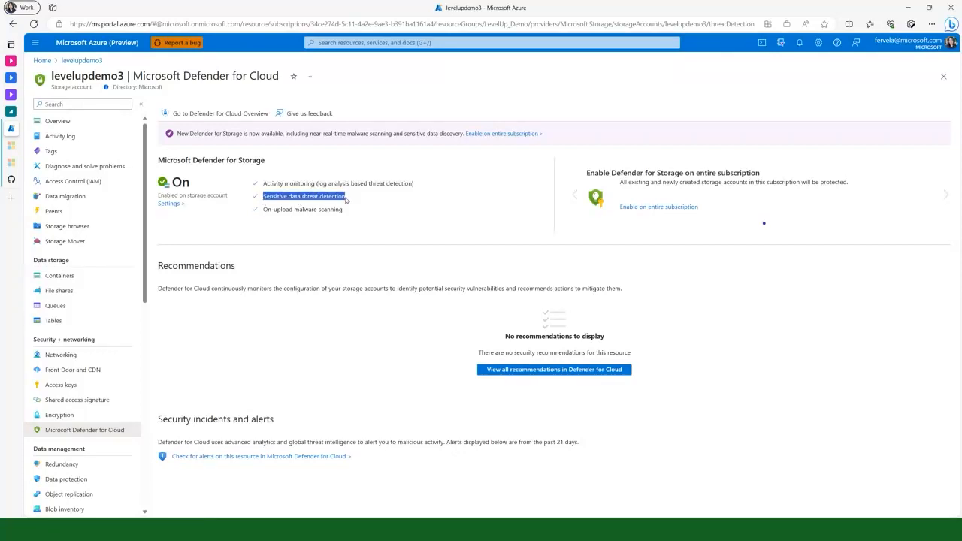
drag(263, 210, 353, 216)
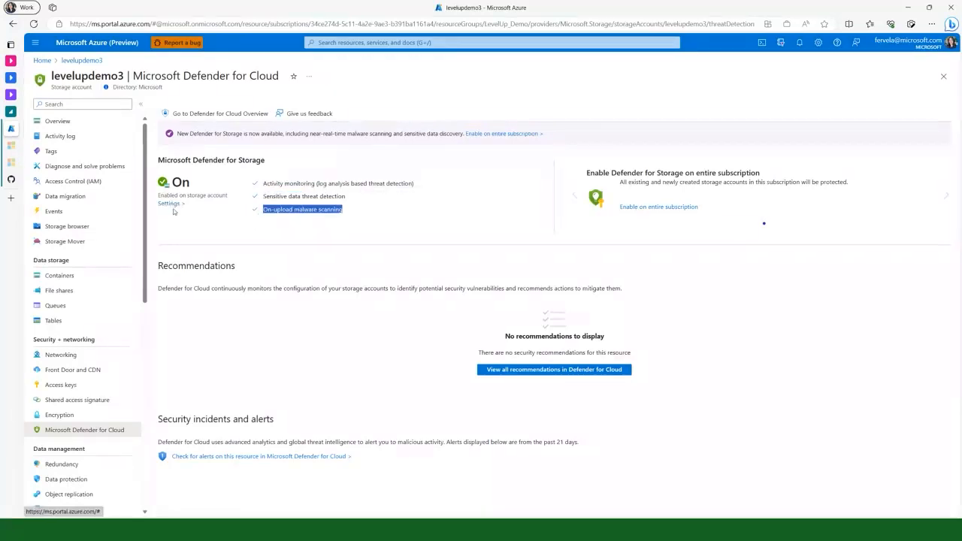
Create a new blob container named upload in the levelupdemo3 storage account
click(60, 276)
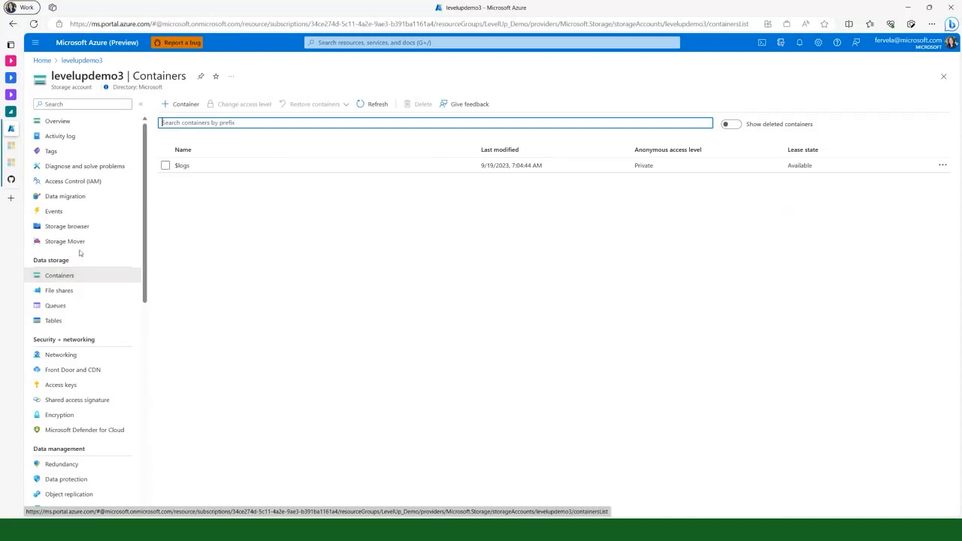
click(183, 106)
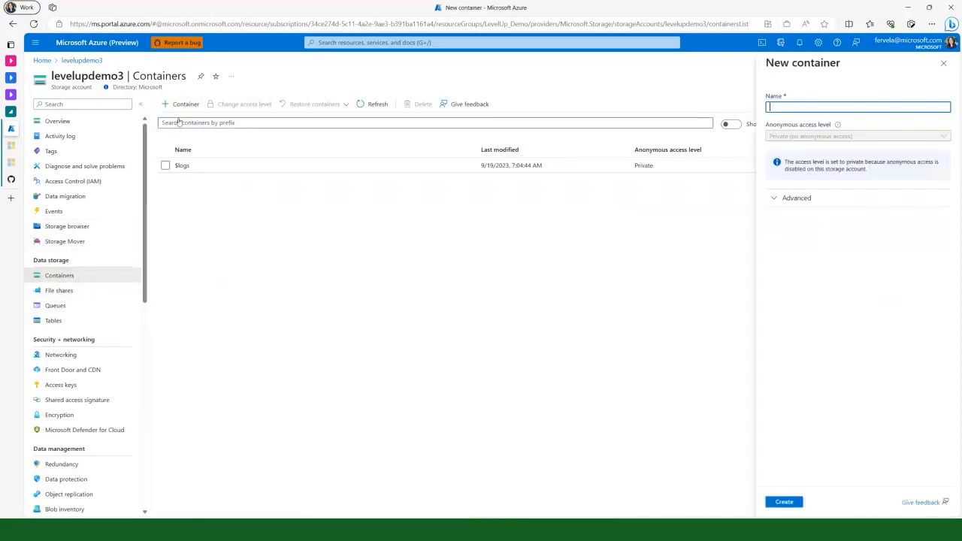
text(UP-LO)
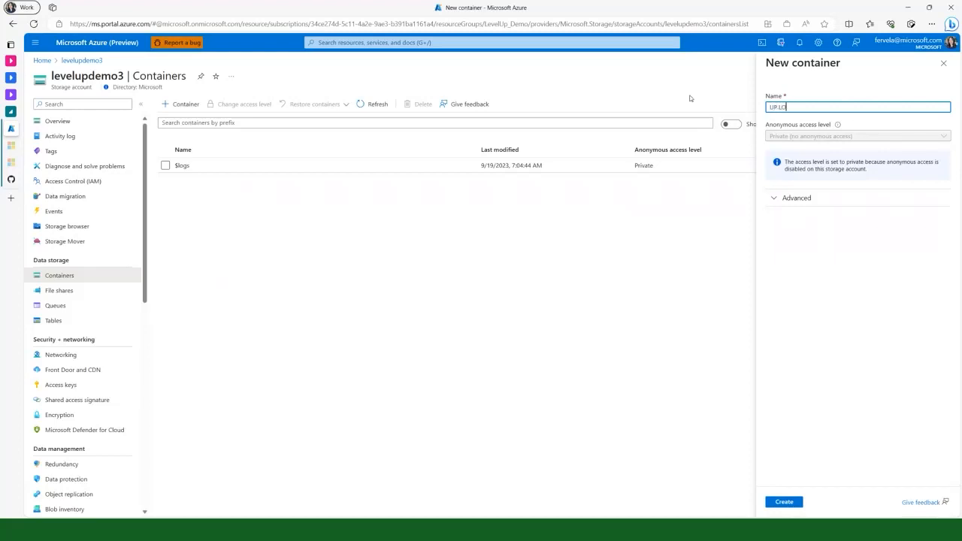
key(BackSpace)
key(BackSpace)
key(BackSpace)
text(load)
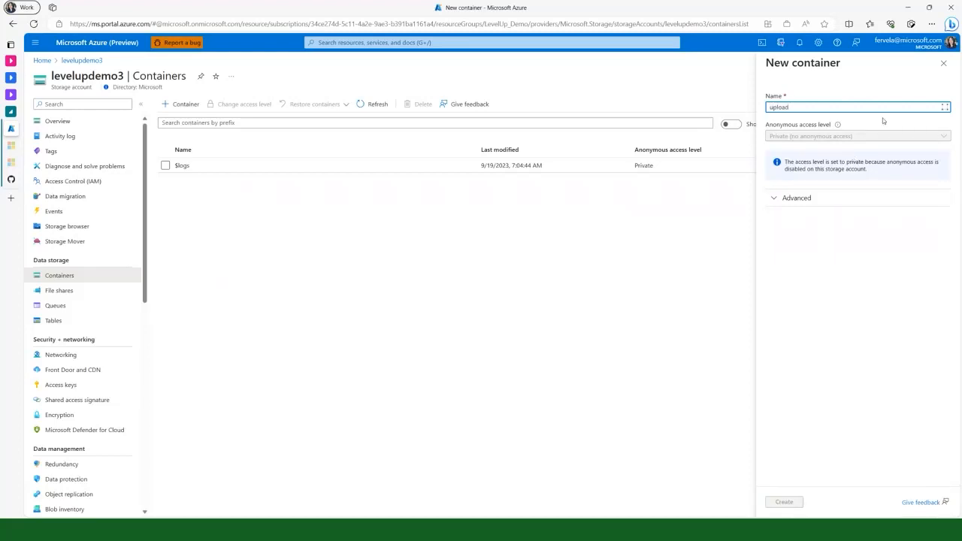
key(Return)
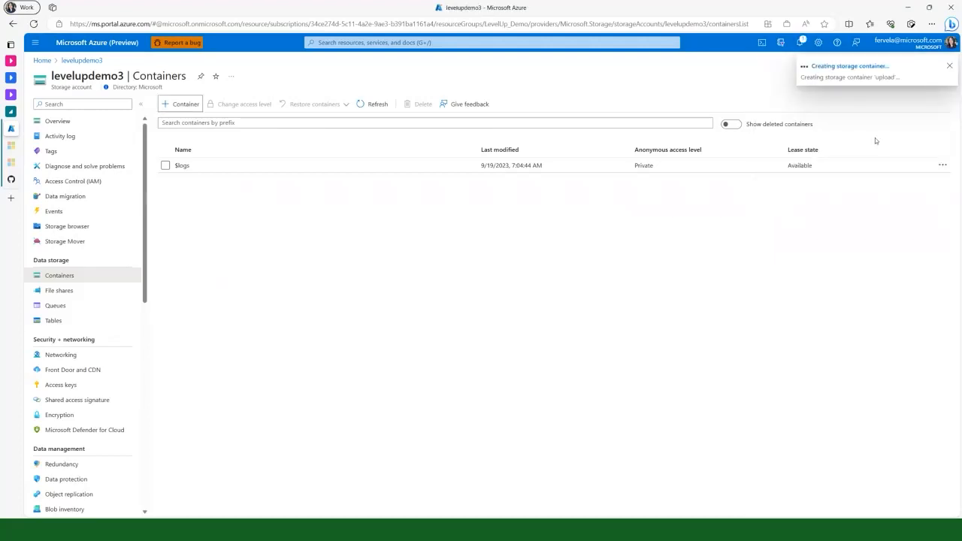
click(949, 67)
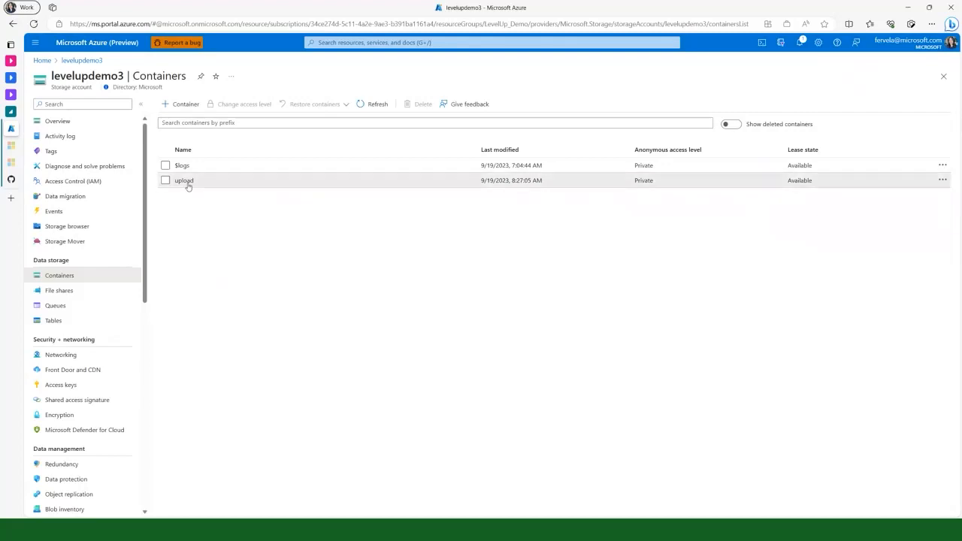
Upload eicar.com from the Excluded Folder for Testing into the upload container
click(187, 182)
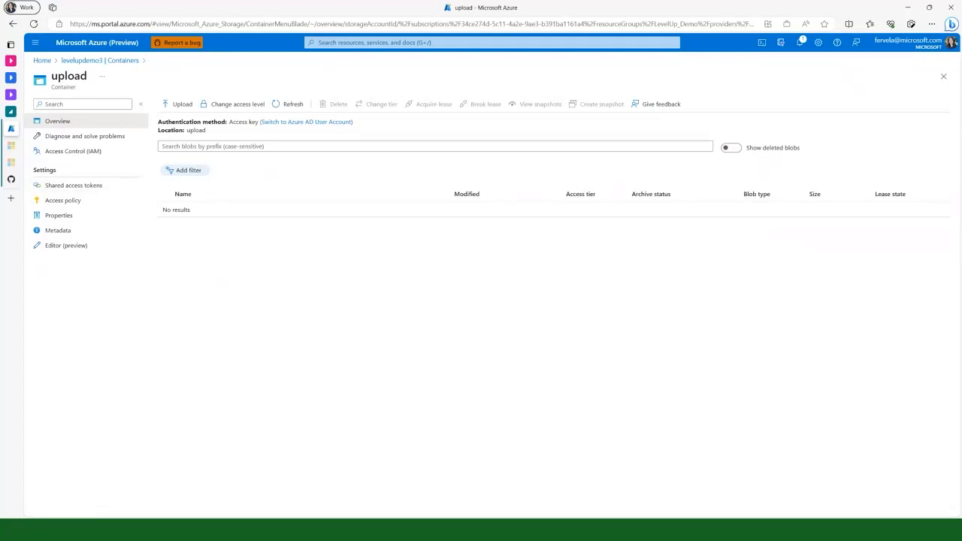
click(428, 529)
drag(192, 353, 188, 323)
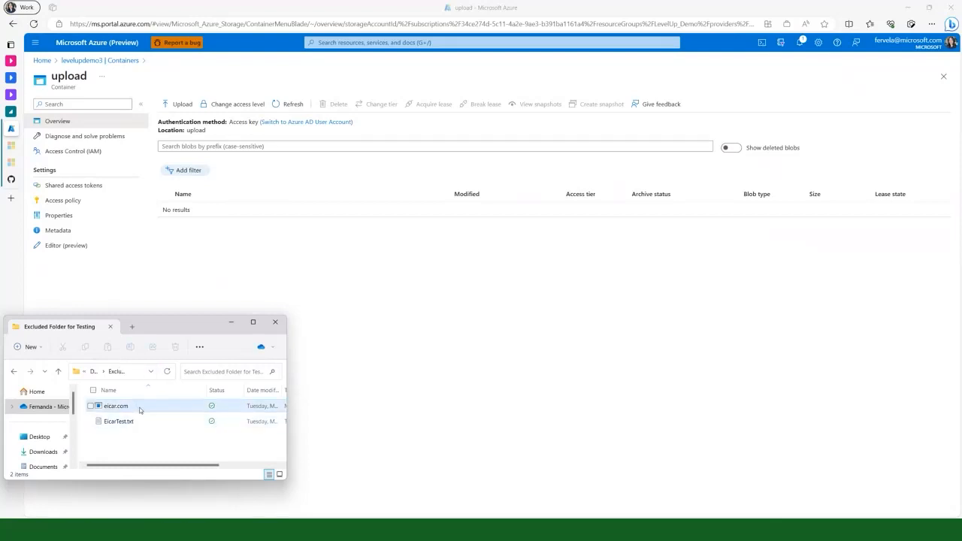
mouse_move(139, 410)
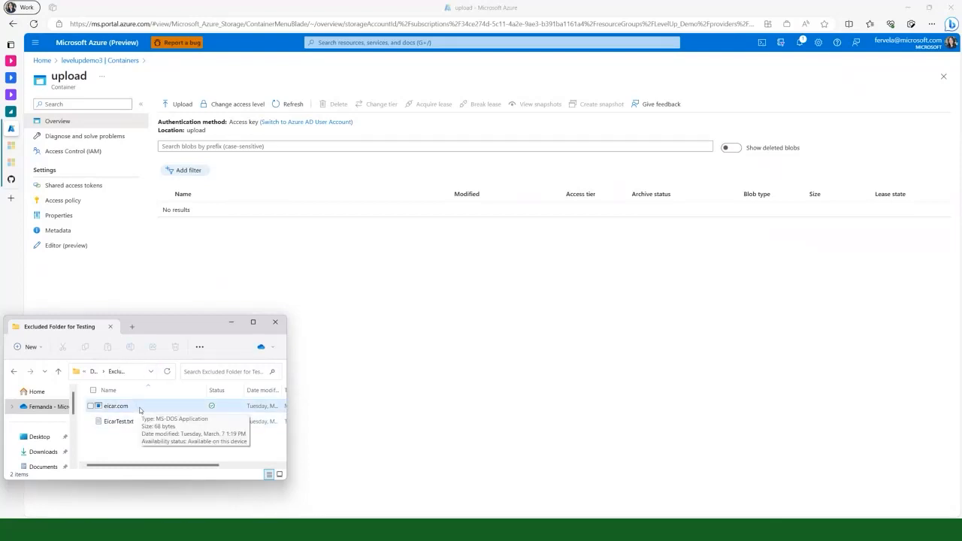
click(139, 409)
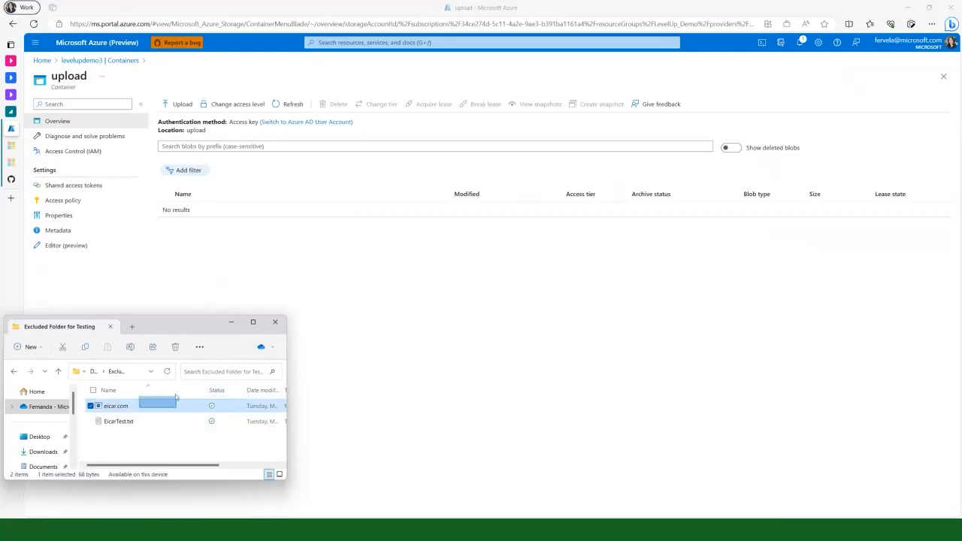
drag(168, 412, 178, 407)
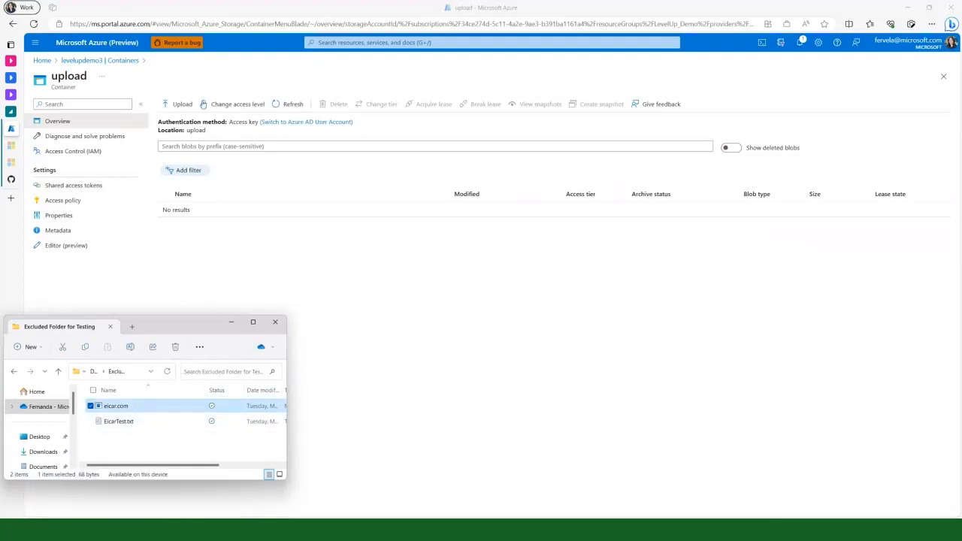
click(190, 110)
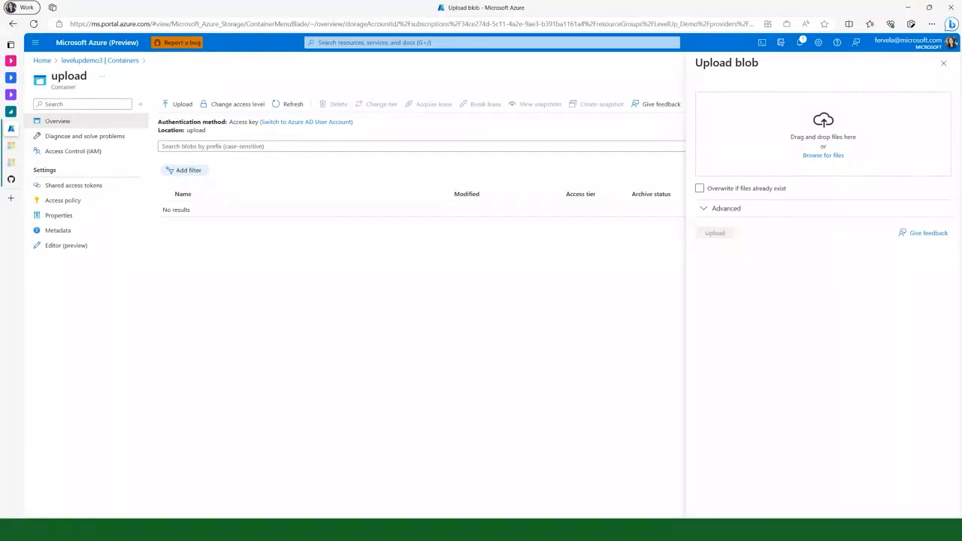
key(alt+Tab)
drag(139, 409, 823, 150)
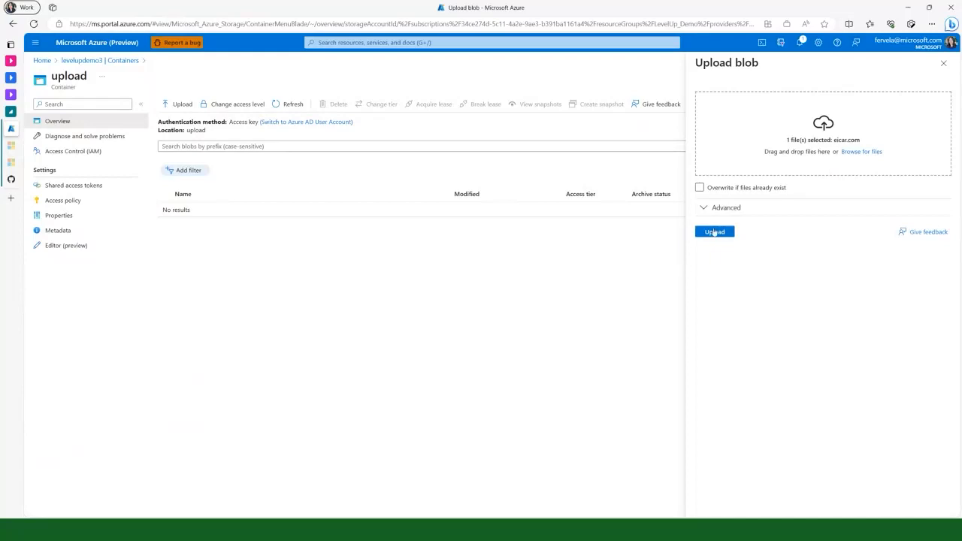
click(714, 232)
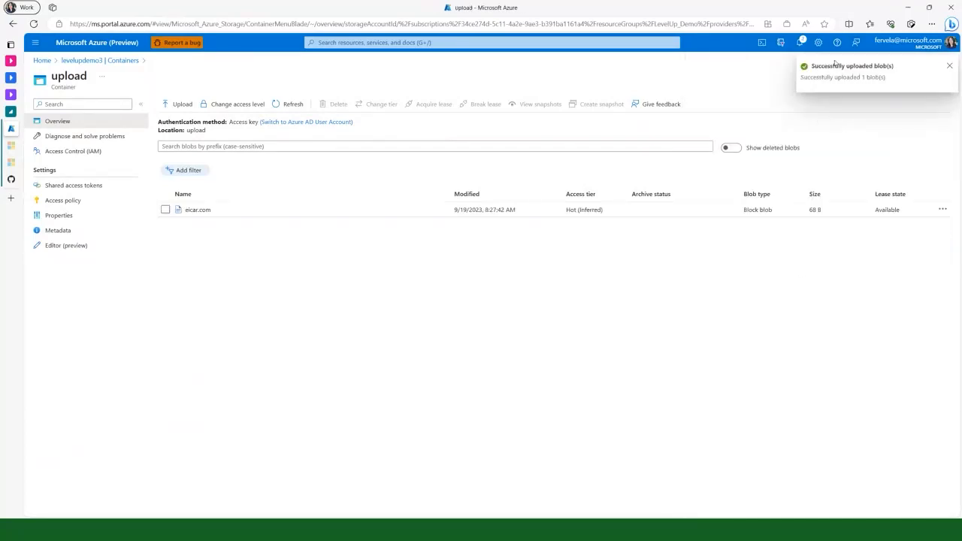
click(949, 66)
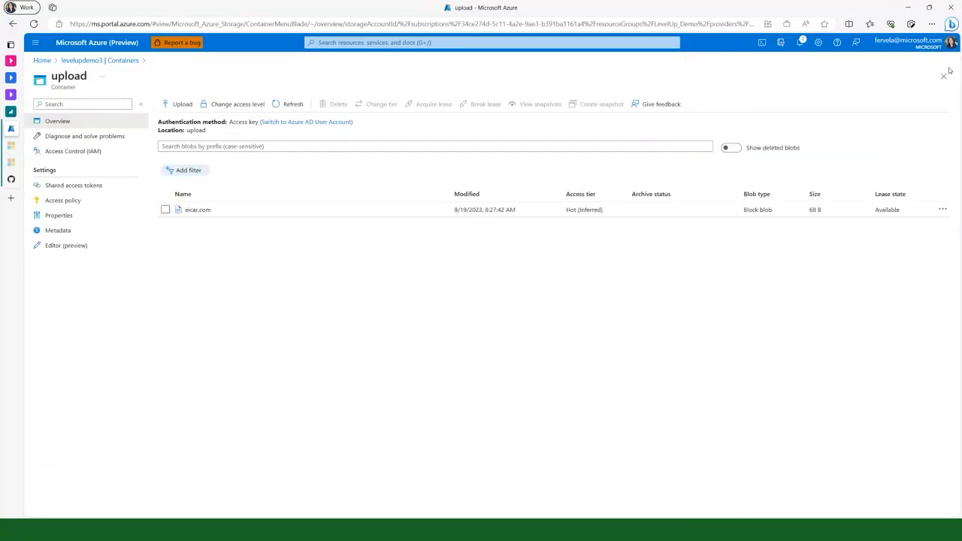
Check the malware scanning result in the blob index tags of eicar.com, then close the blob's properties
click(203, 213)
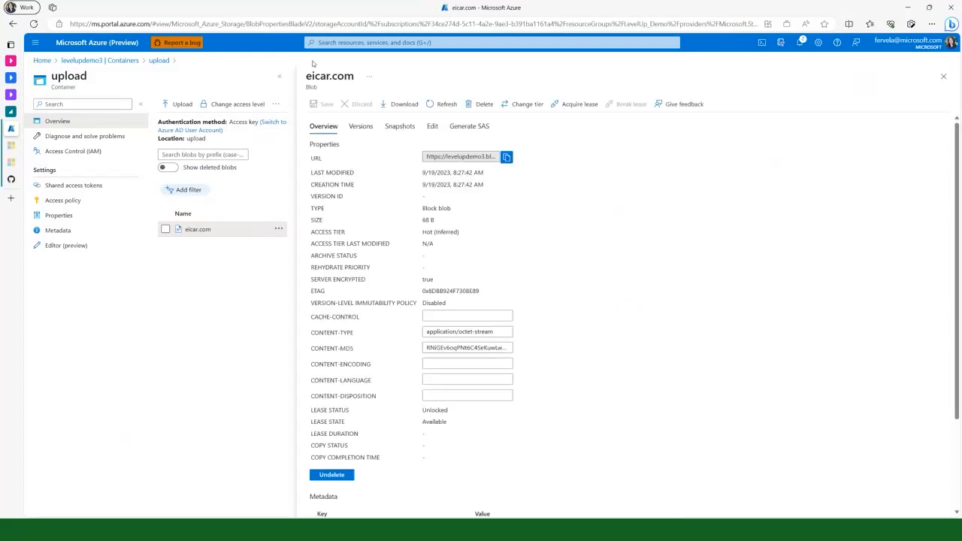
scroll(556, 330, down, 2)
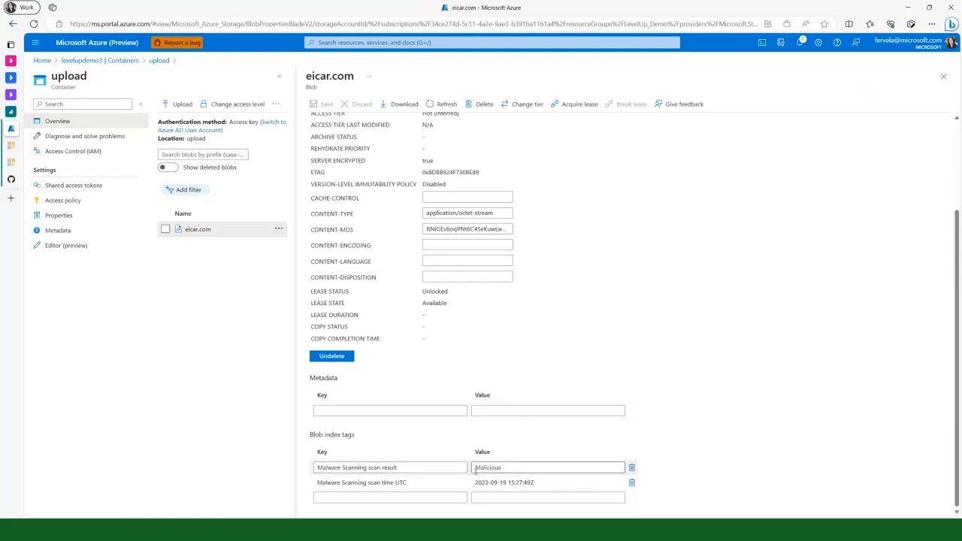
click(543, 469)
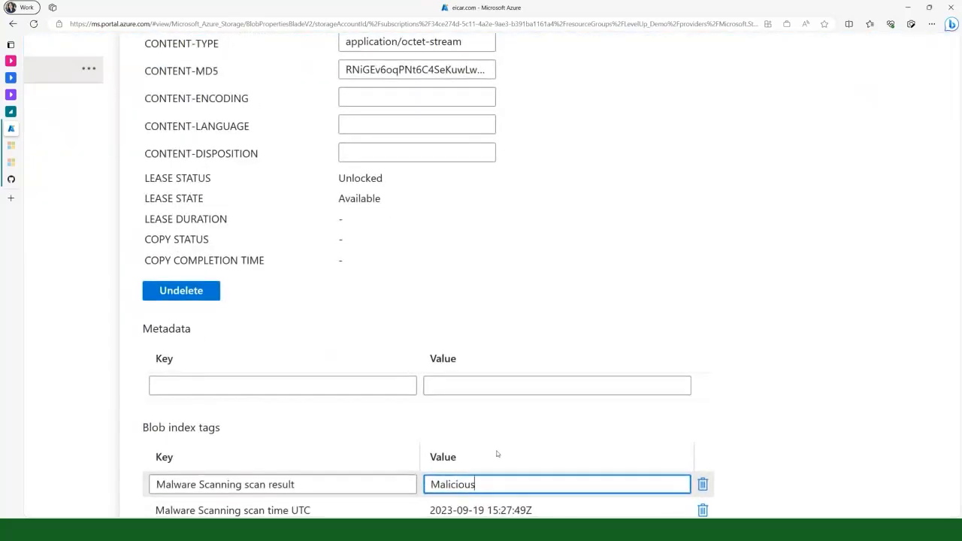
scroll(496, 453, down, 1)
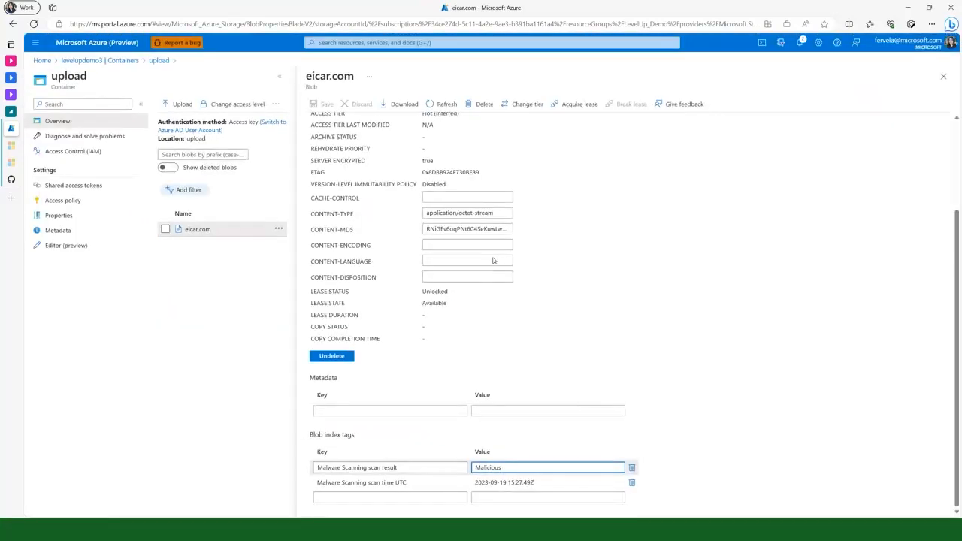
click(943, 77)
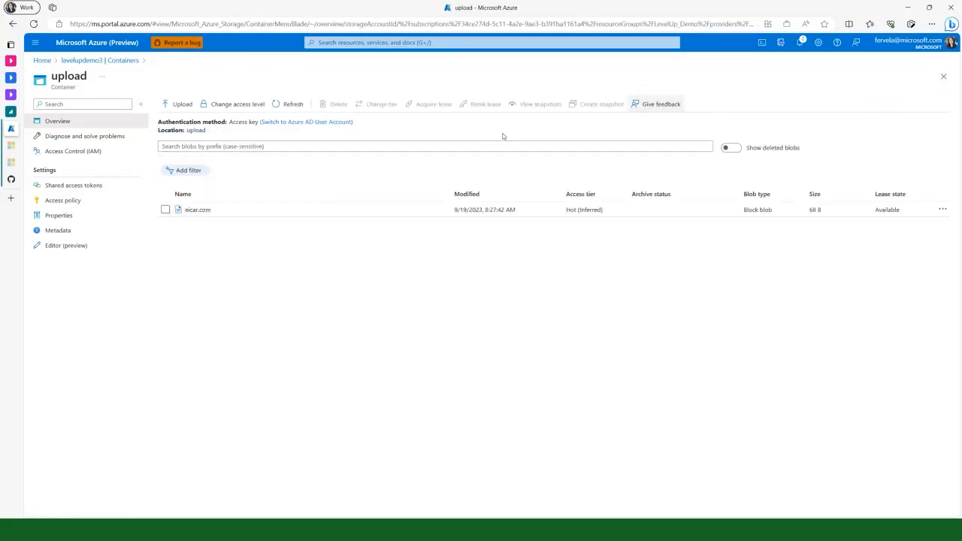
Open the full details of the newest malicious file upload alert for levelupdemo3 in Microsoft Defender for Cloud's security alerts
click(98, 45)
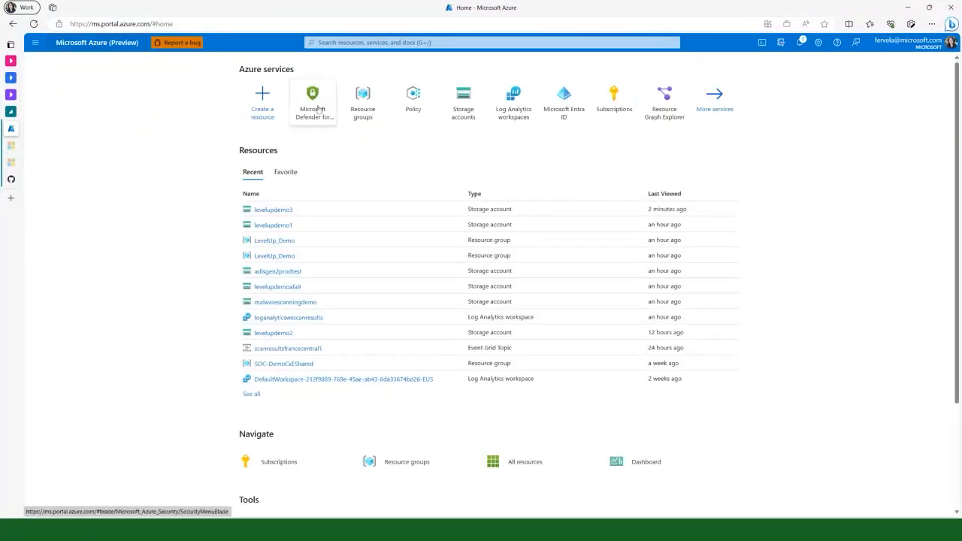
click(318, 110)
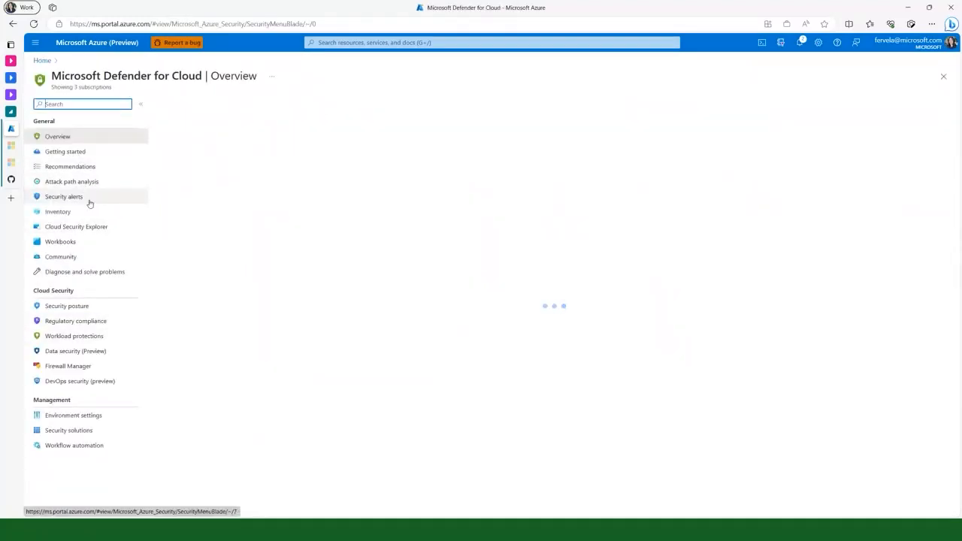
click(64, 196)
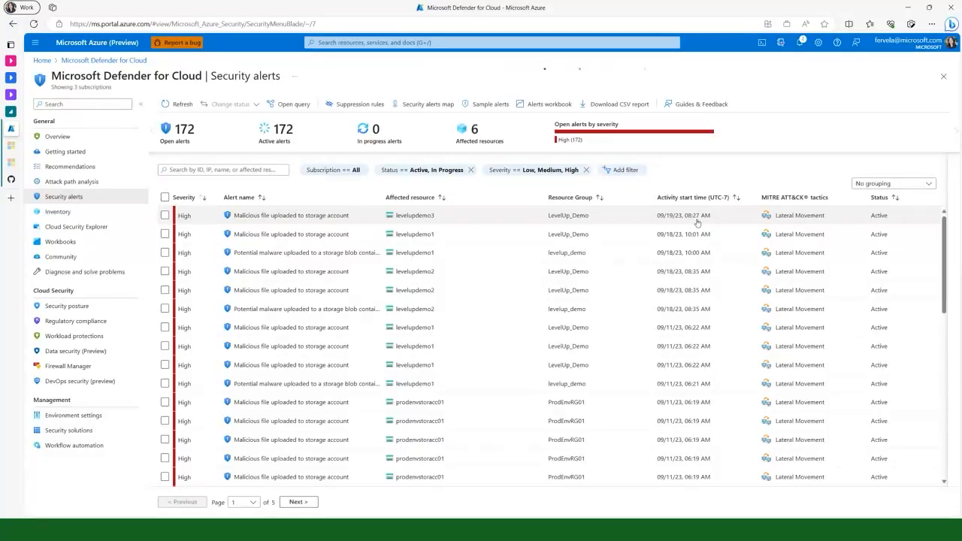
click(308, 217)
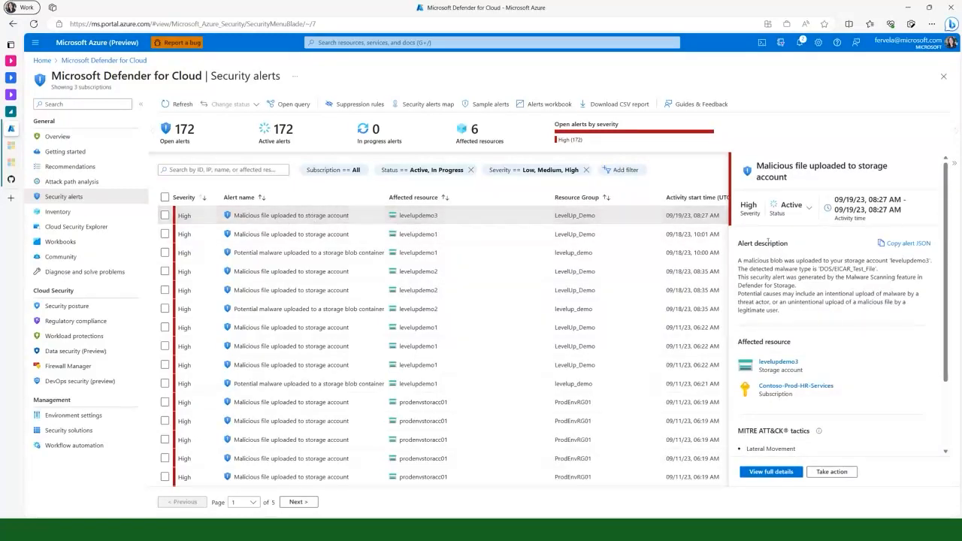
click(779, 472)
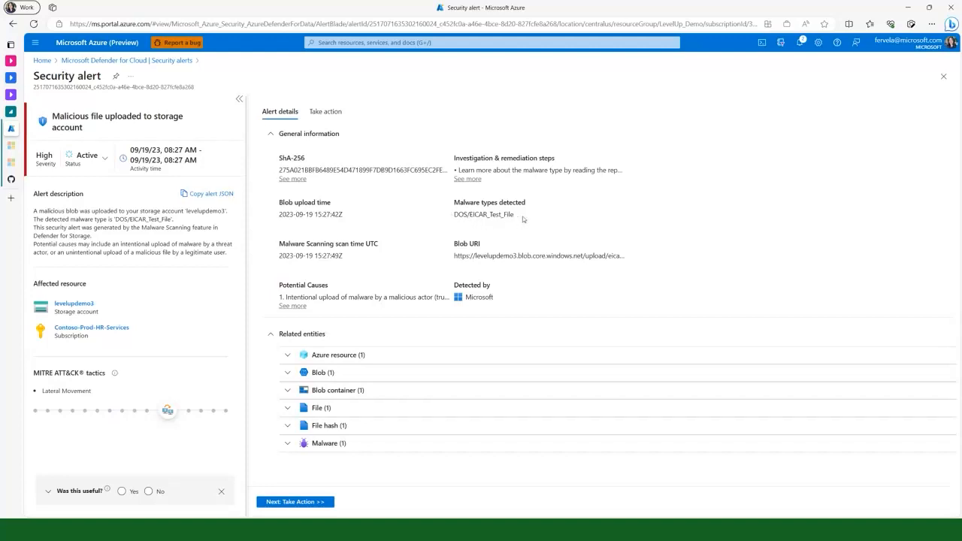
Examine the alert's detected malware type and expand all related entities, from Azure resource and blob through file hash and malware
drag(519, 215, 467, 215)
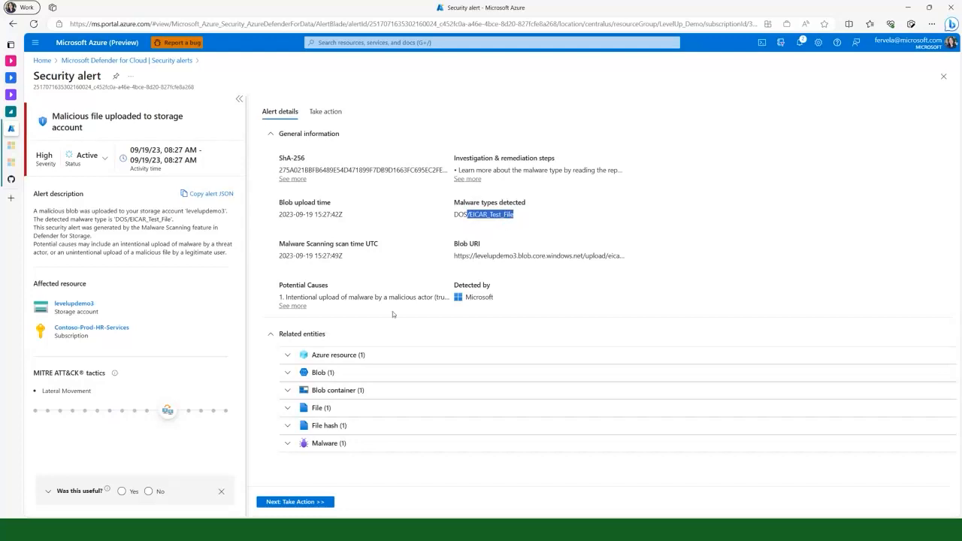
click(290, 357)
click(287, 414)
scroll(287, 417, down, 1)
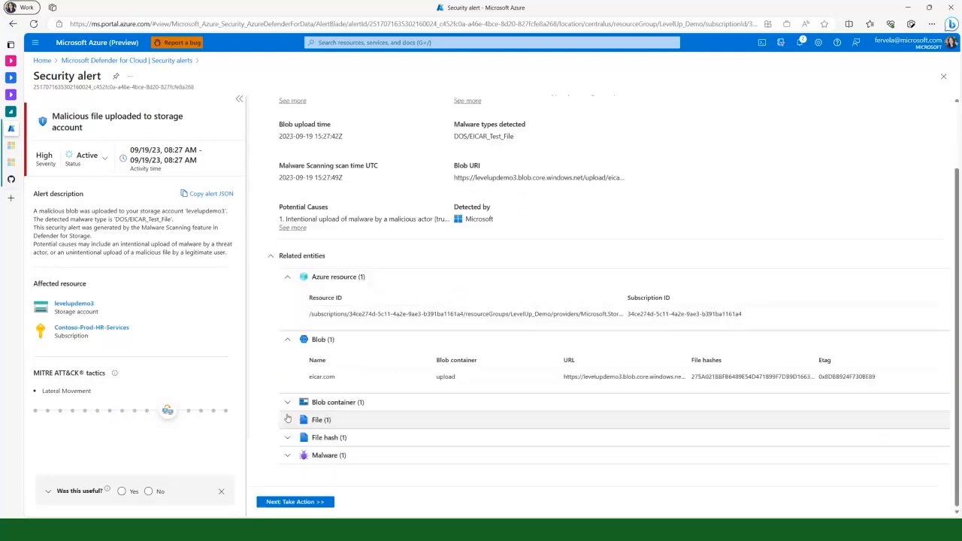
click(287, 402)
click(287, 463)
scroll(289, 462, down, 1)
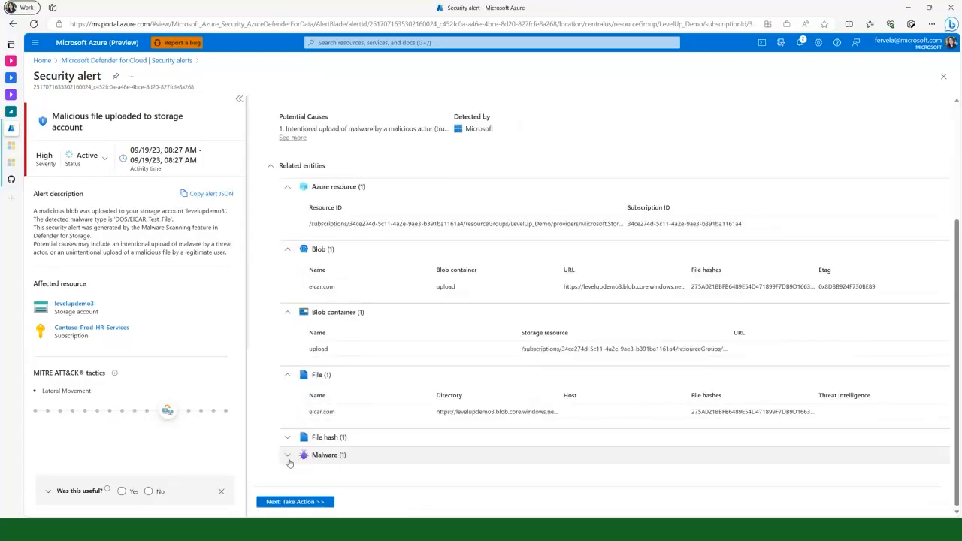
click(287, 437)
scroll(288, 440, down, 1)
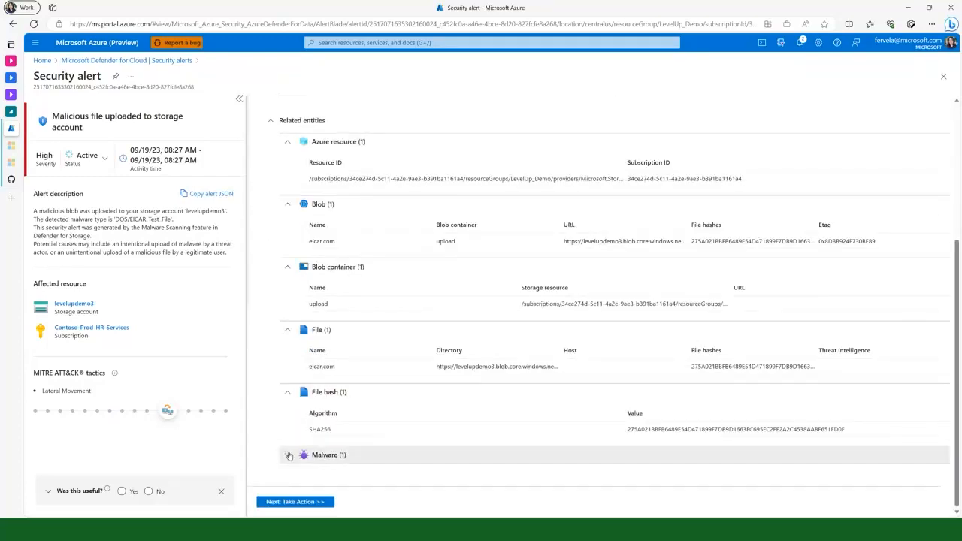
click(289, 455)
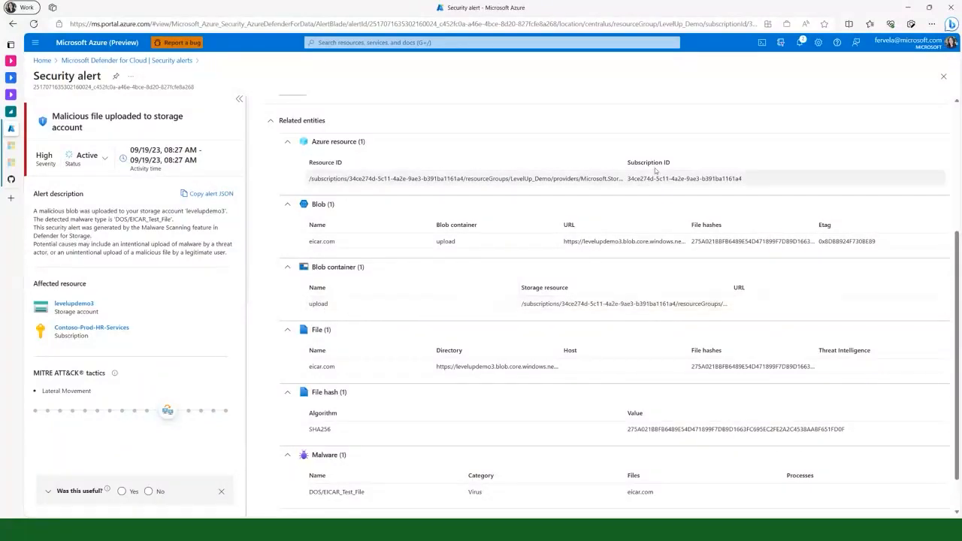
Leave the security alert and view the Microsoft Defender for Cloud status of the levelupdemo1 storage account
click(943, 78)
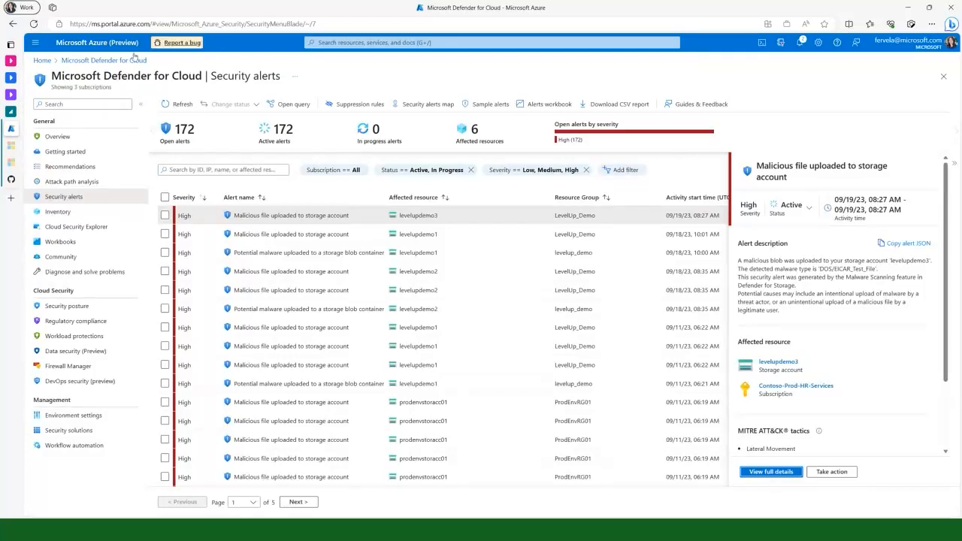
click(113, 46)
mouse_move(371, 116)
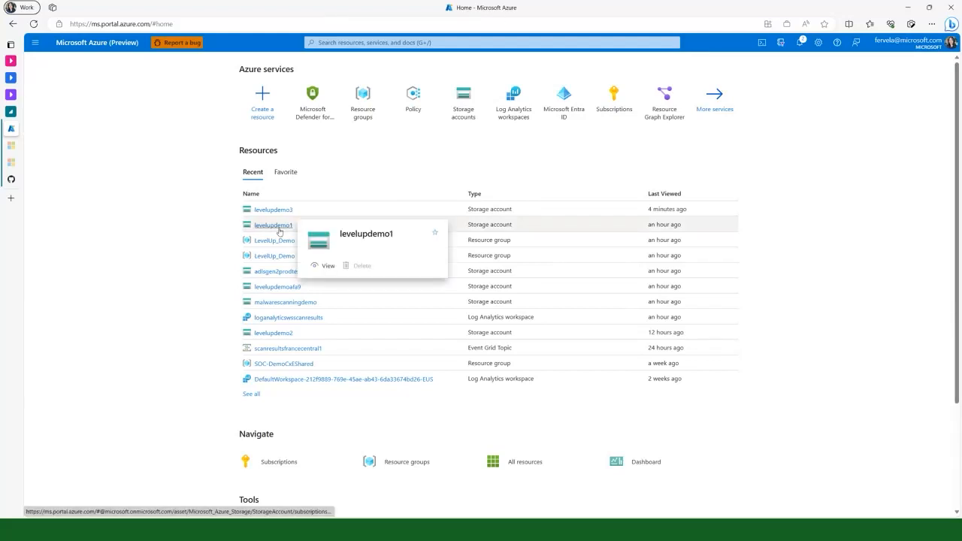
click(278, 229)
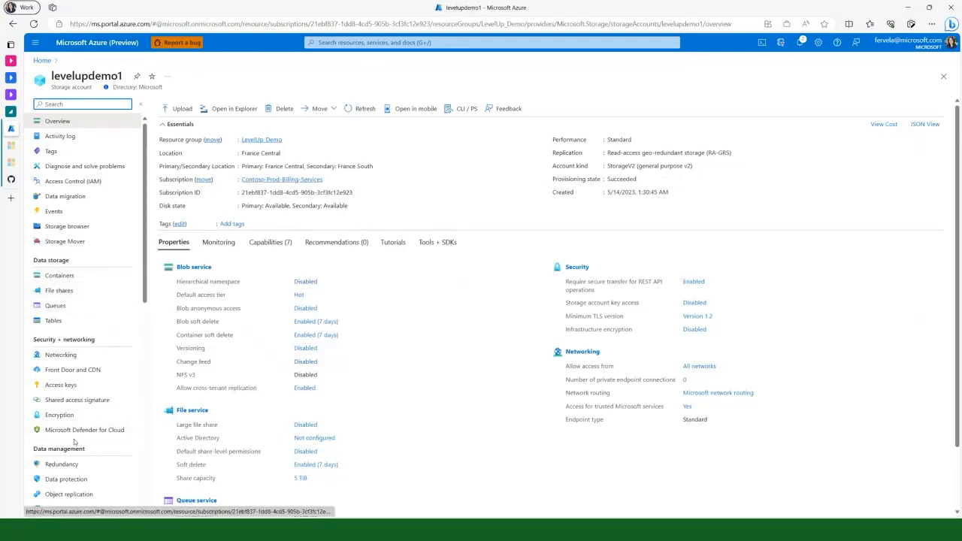
click(82, 432)
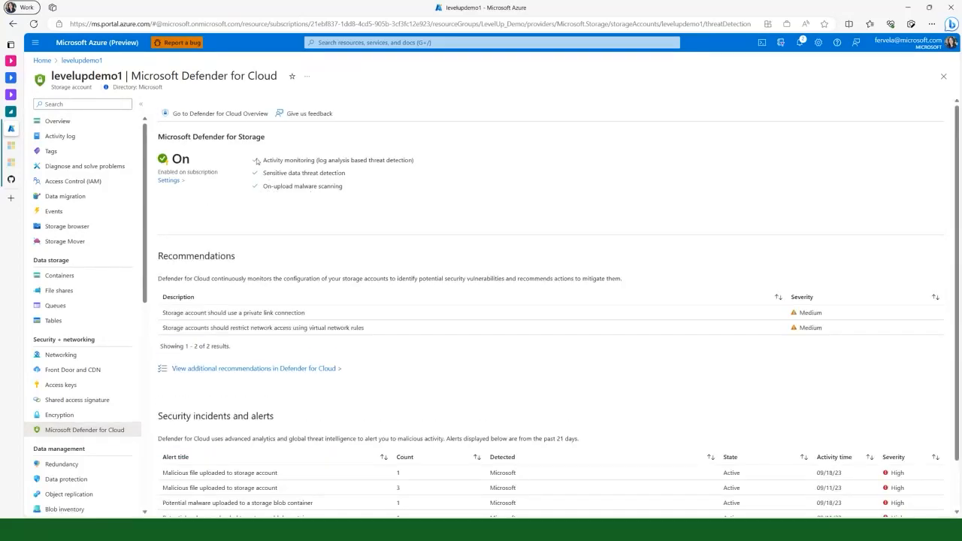
Upload eicar.com from the Excluded Folder for Testing into levelupdemo1's container9 with overwriting of existing files allowed, and refresh the blob list
click(86, 276)
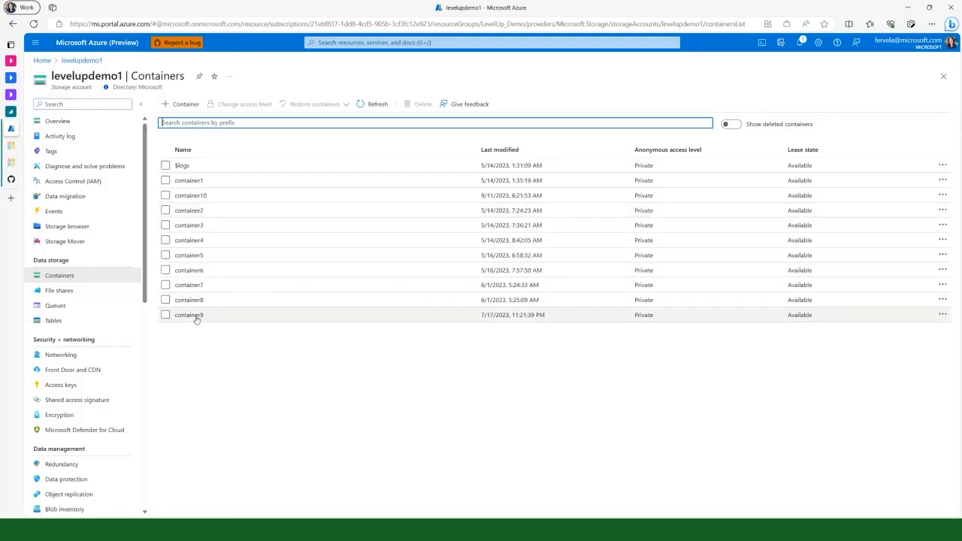
click(192, 315)
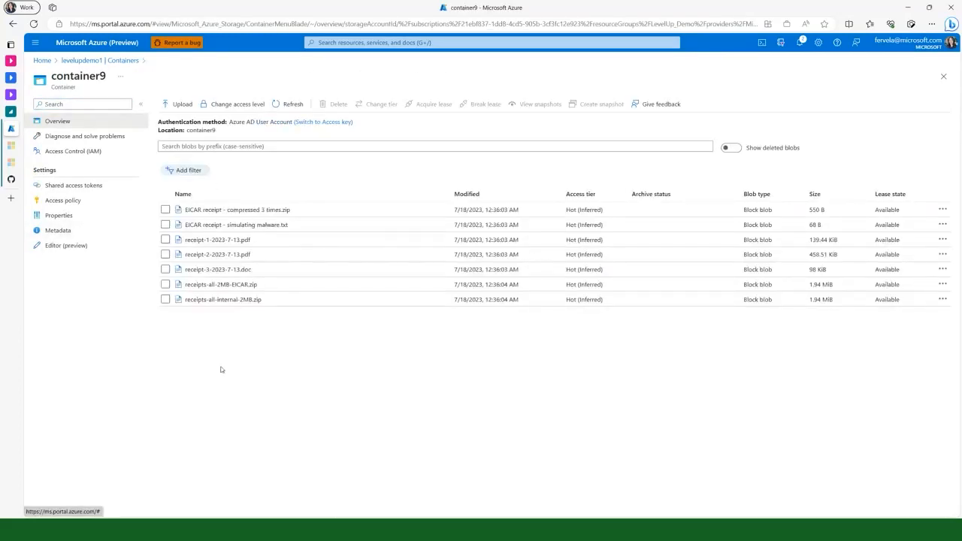
click(181, 106)
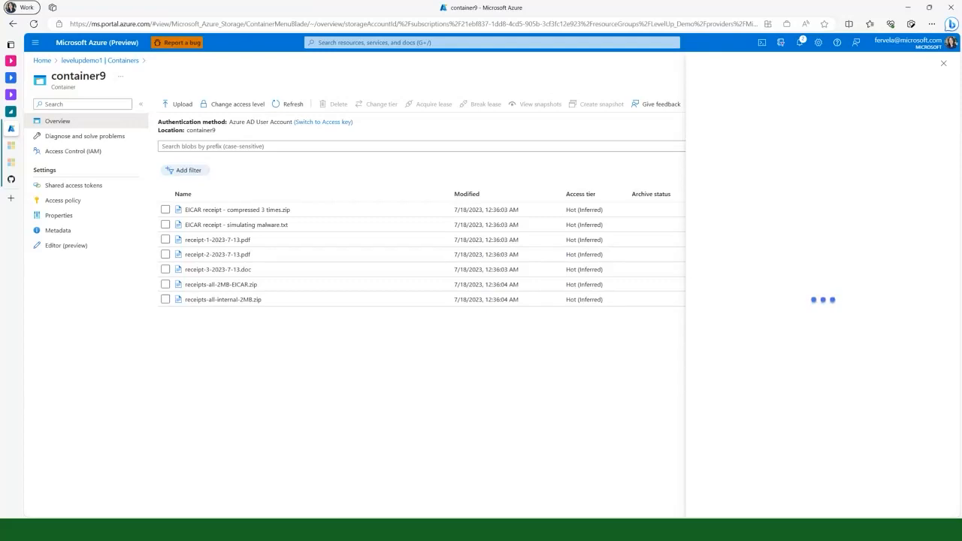
click(438, 535)
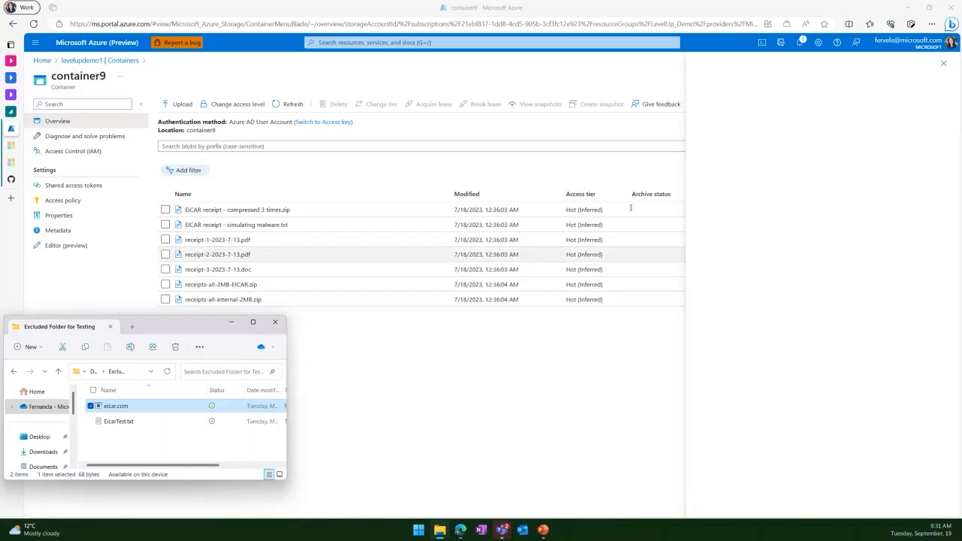
drag(140, 400, 799, 155)
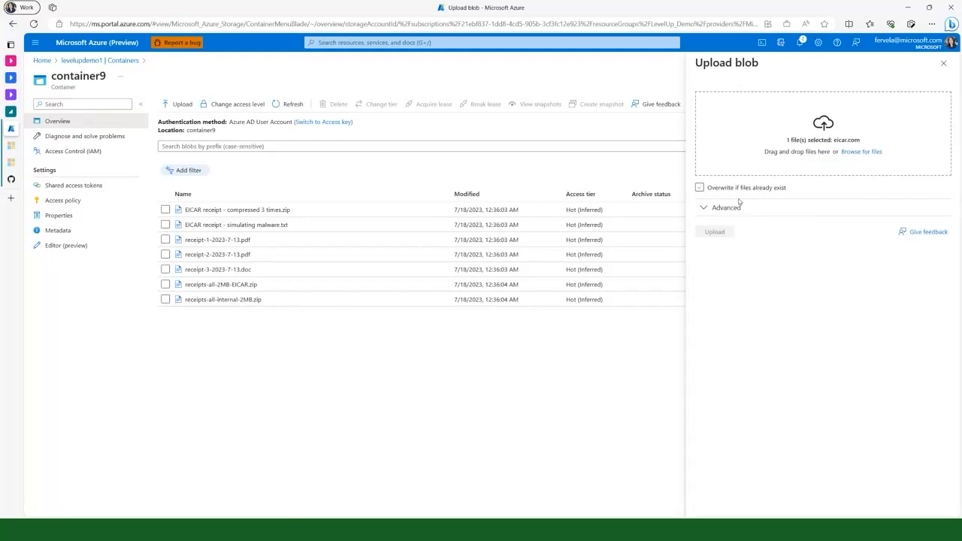
click(700, 189)
click(715, 232)
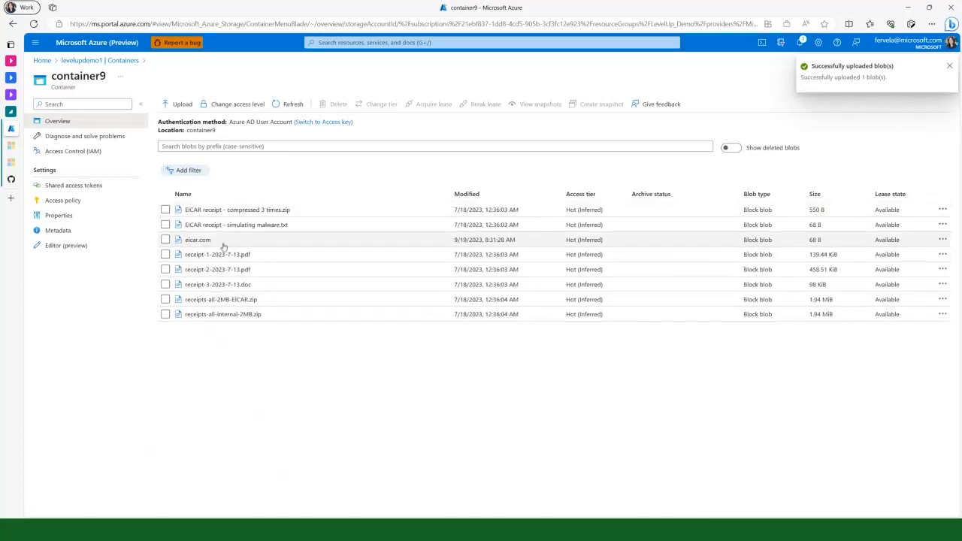
click(287, 109)
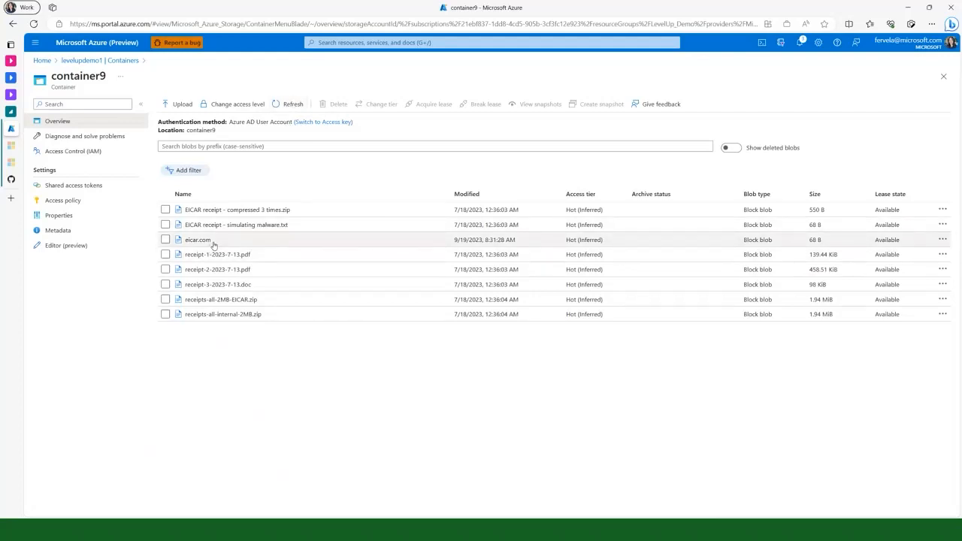
Try to open the eicar.com blob in container9, inspect the error code, and close the blob and the container
click(195, 242)
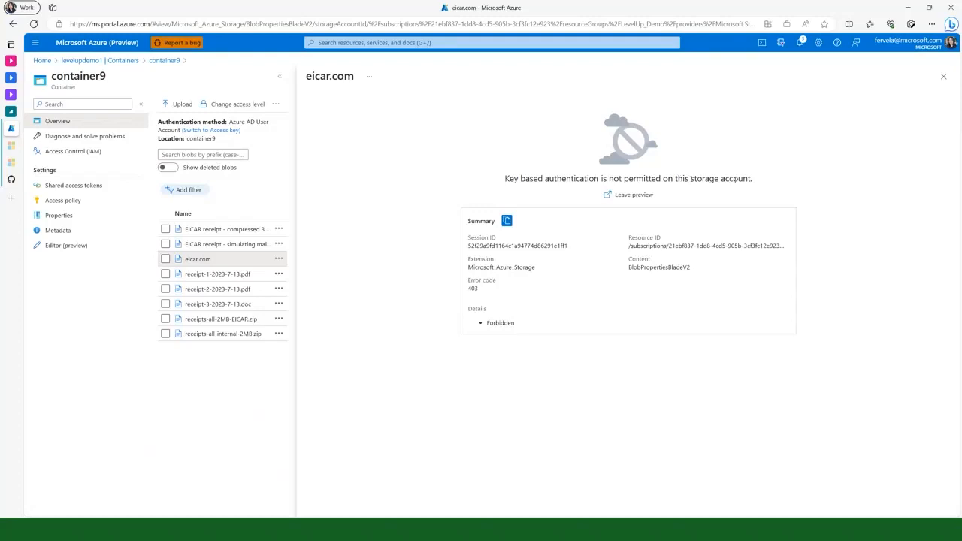
double_click(479, 288)
click(944, 77)
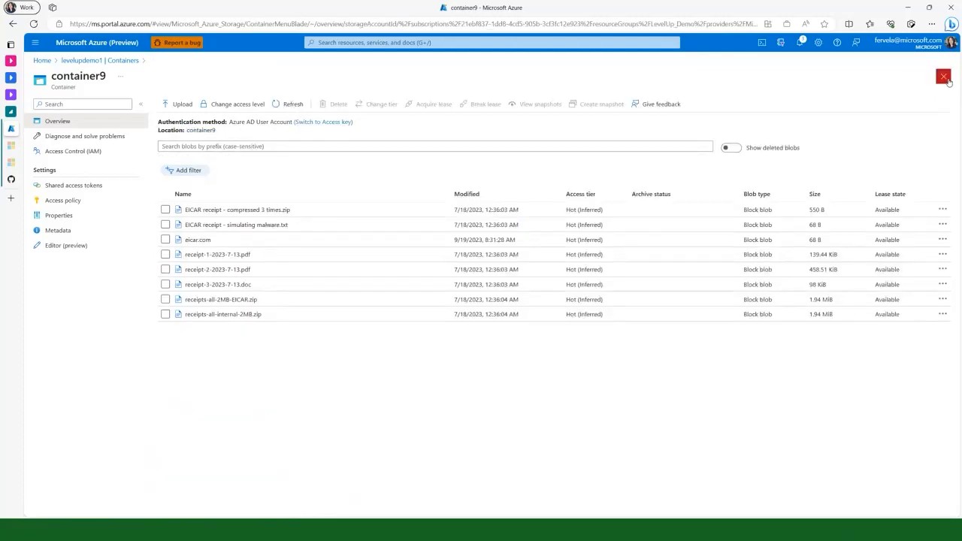
click(944, 77)
Review the Microsoft Defender for Storage settings of the levelupdemo2 storage account, including scan limit and scan result destinations, and close them
click(111, 43)
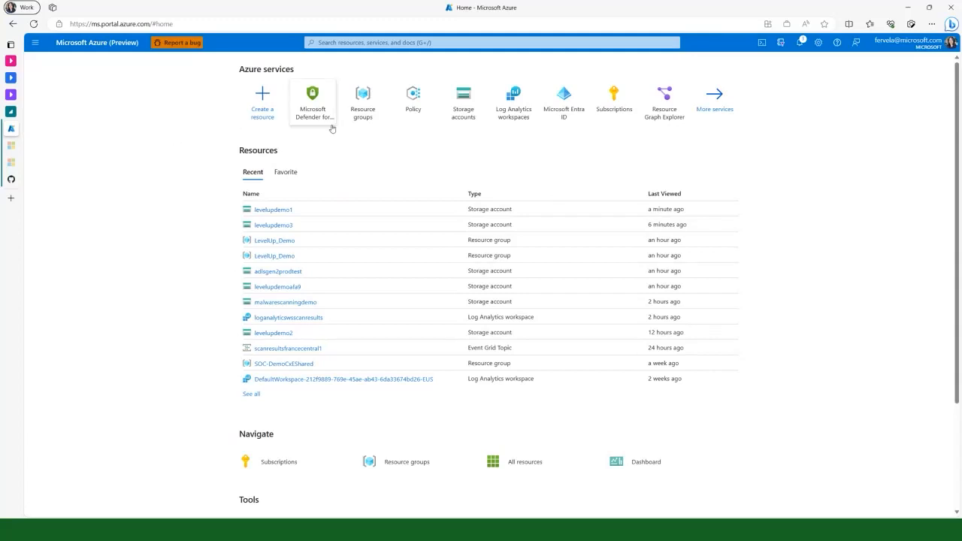
mouse_move(279, 211)
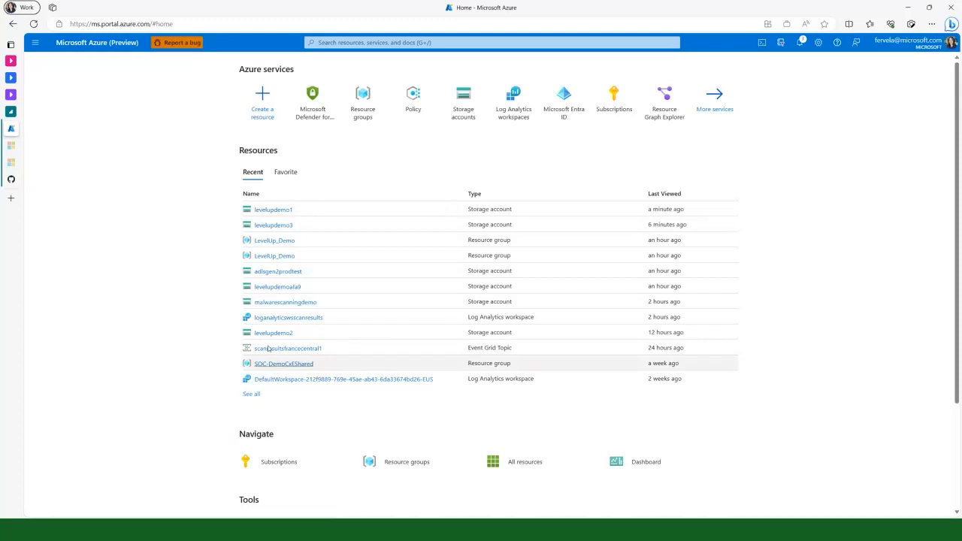
click(287, 333)
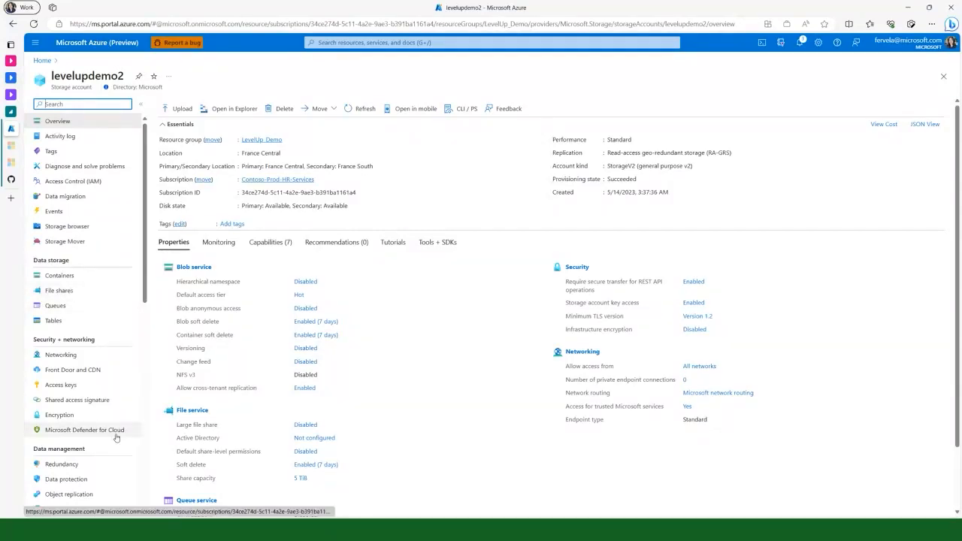
click(84, 429)
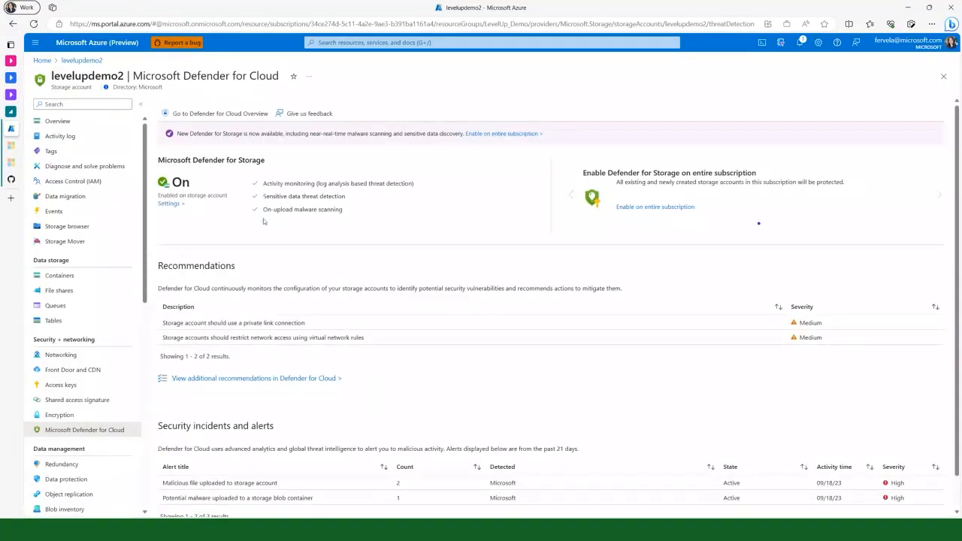
click(172, 205)
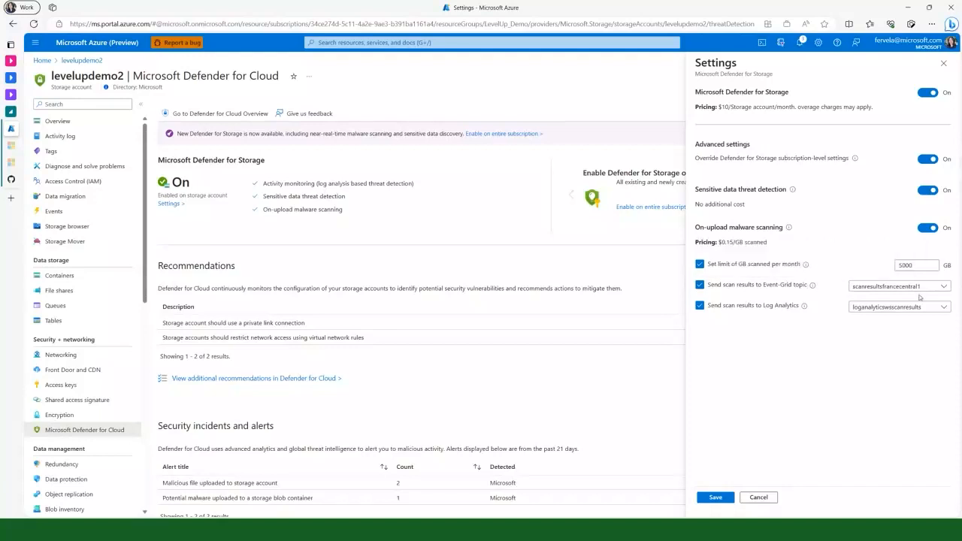
click(943, 64)
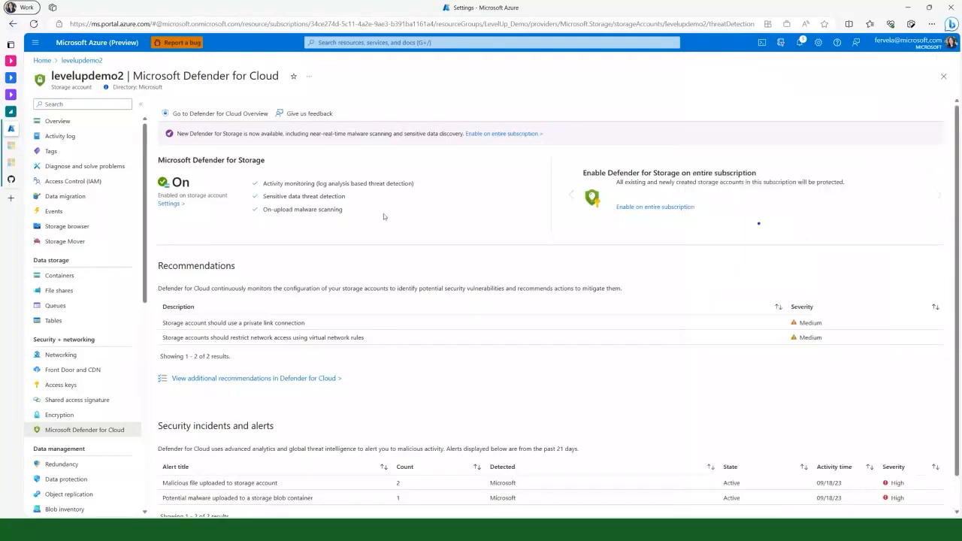
Upload eicar.com from the Excluded Folder for Testing into the uploadedfiles container of levelupdemo2 and dismiss the upload notification
click(71, 279)
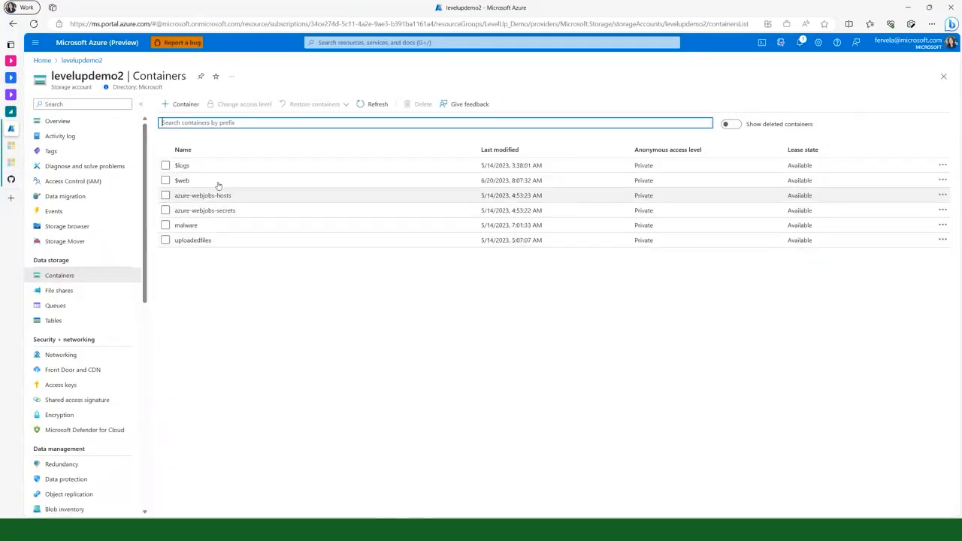
click(210, 240)
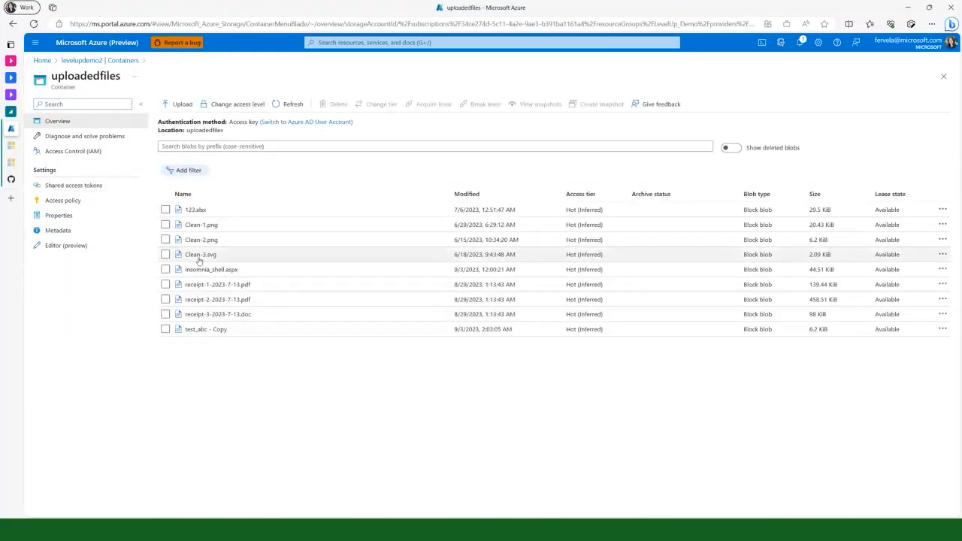
click(179, 104)
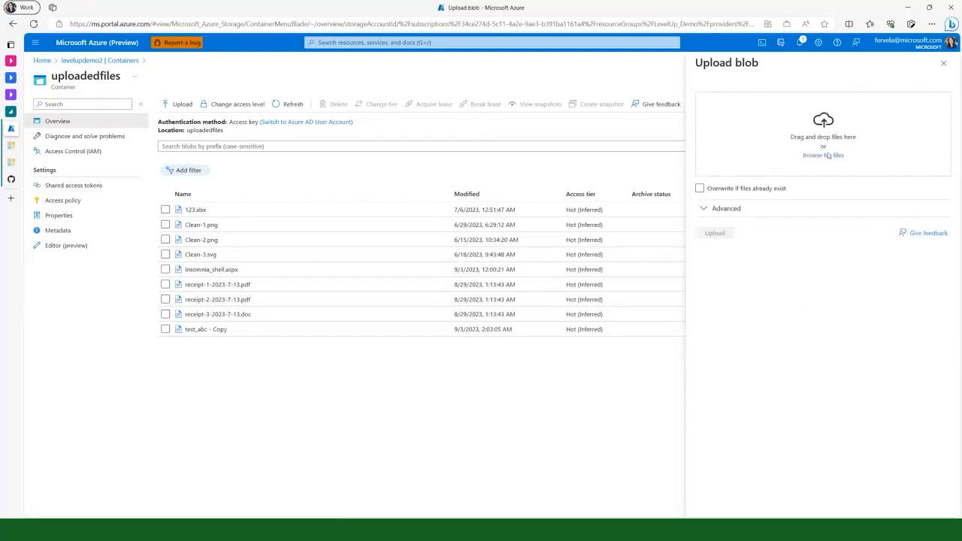
click(827, 155)
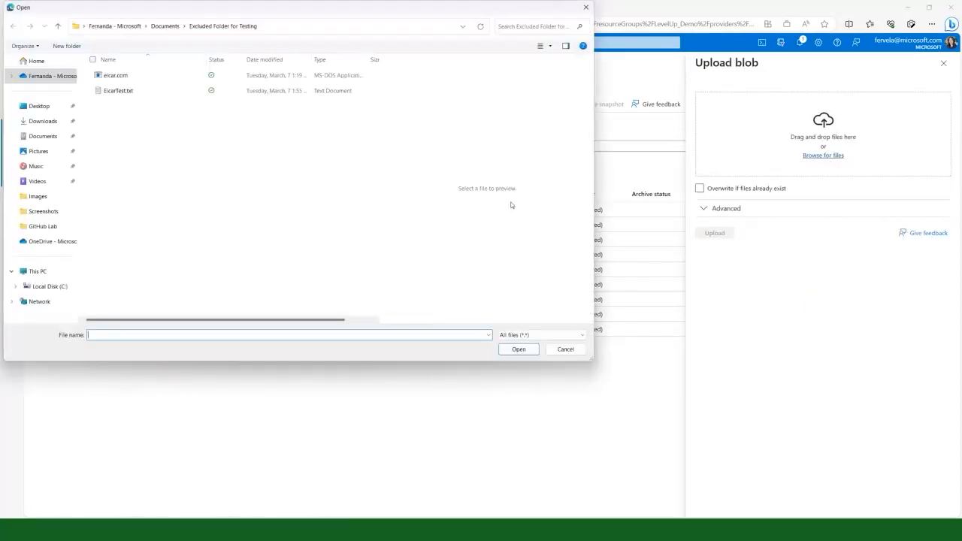
click(120, 75)
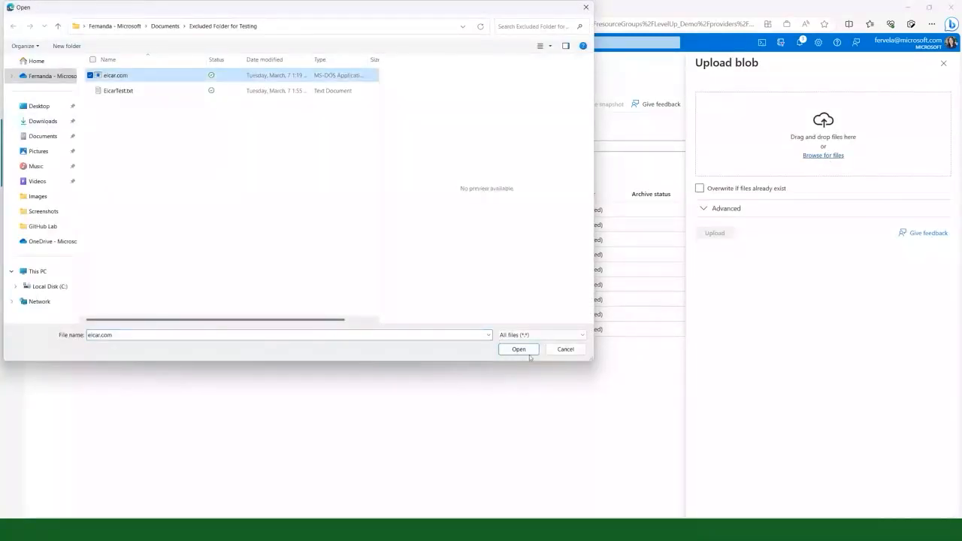
click(527, 351)
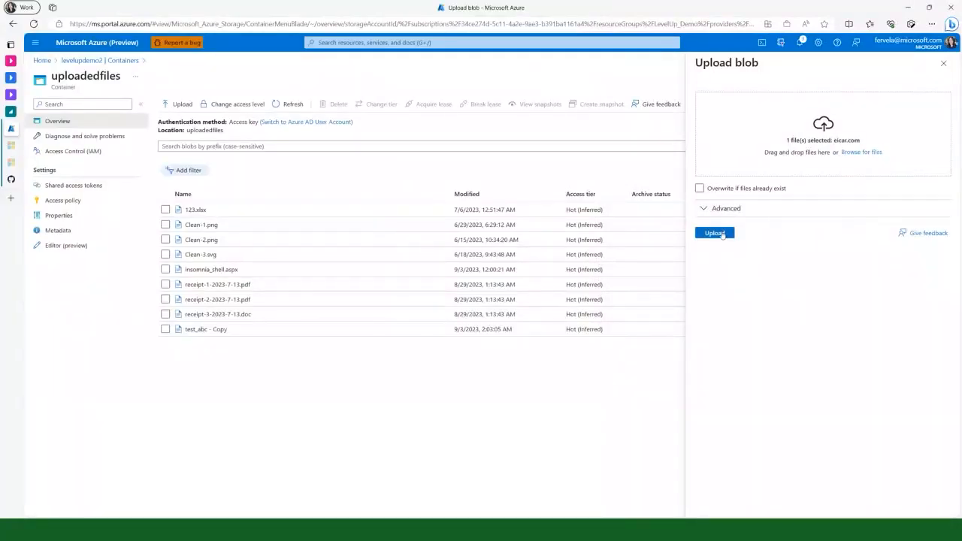
click(722, 234)
click(952, 69)
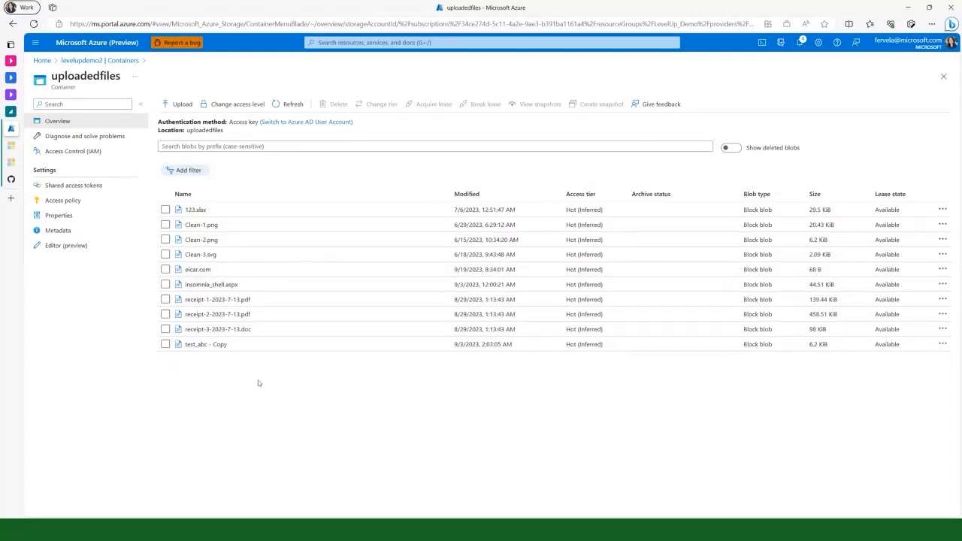
Refresh the uploadedfiles blob list, check whether eicar.com is still in it, and close the container
click(294, 105)
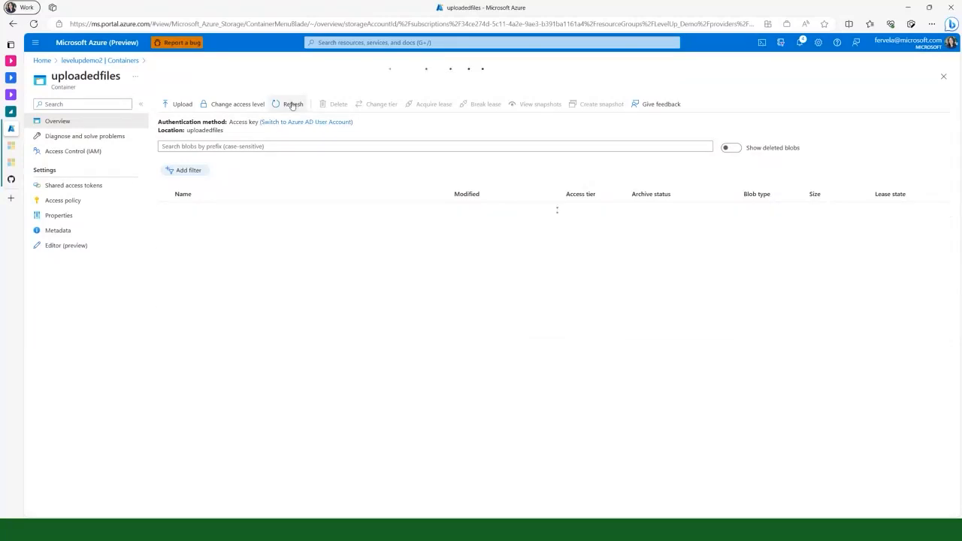
click(286, 110)
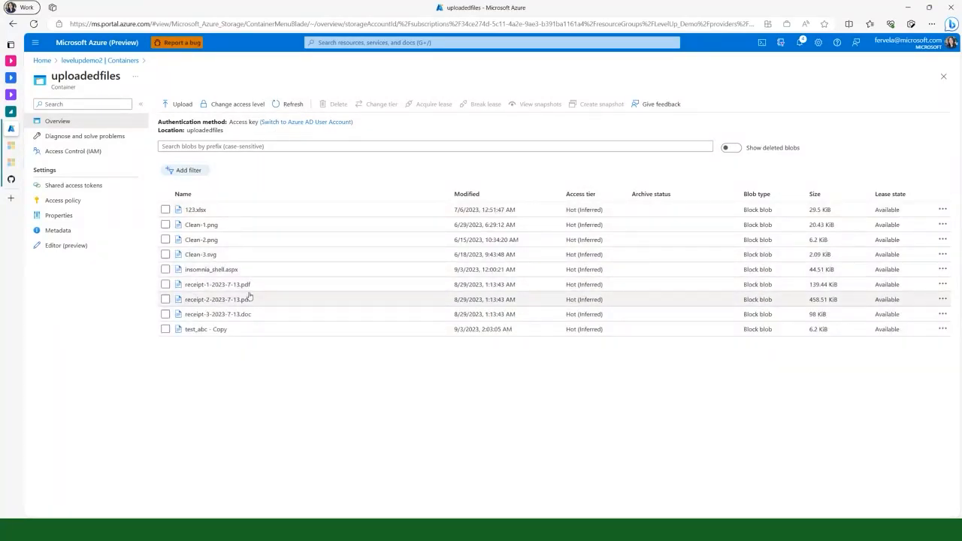
scroll(250, 297, up, 5)
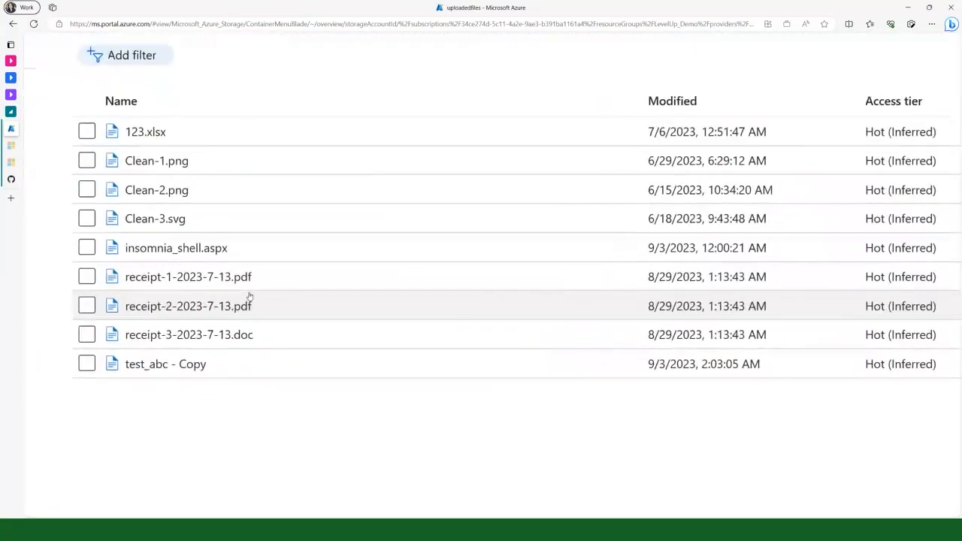
scroll(250, 297, down, 5)
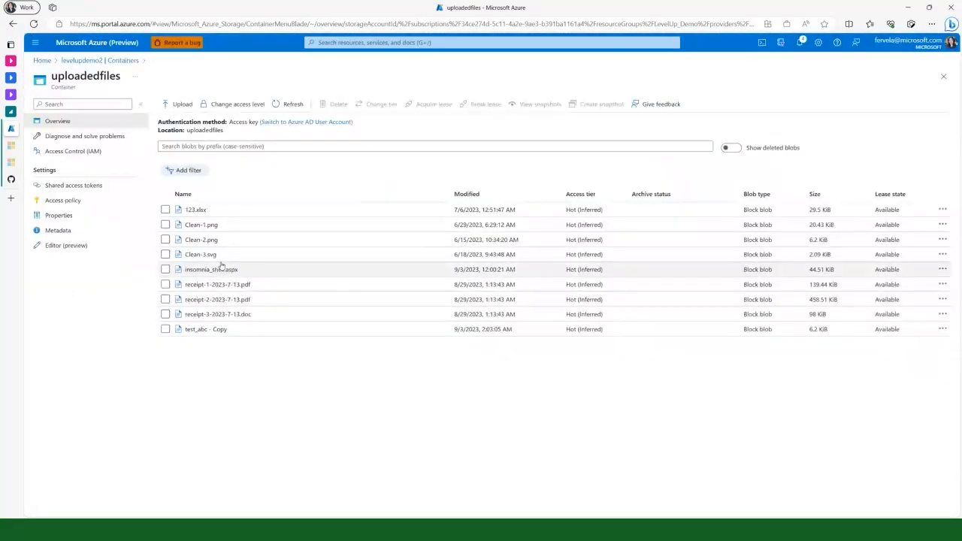
click(945, 83)
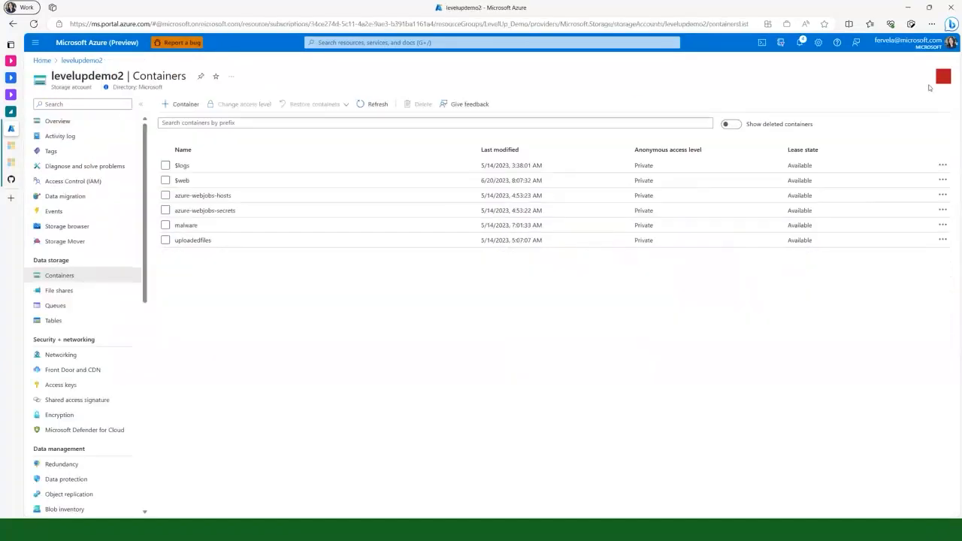
Open levelupdemo2's malware container and look for eicar.com and its modification time
click(187, 226)
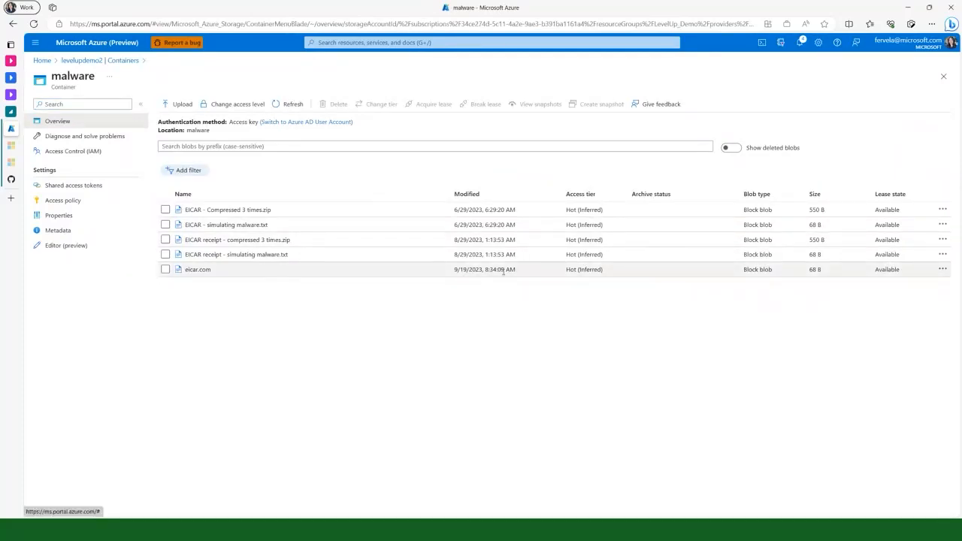
scroll(503, 271, up, 4)
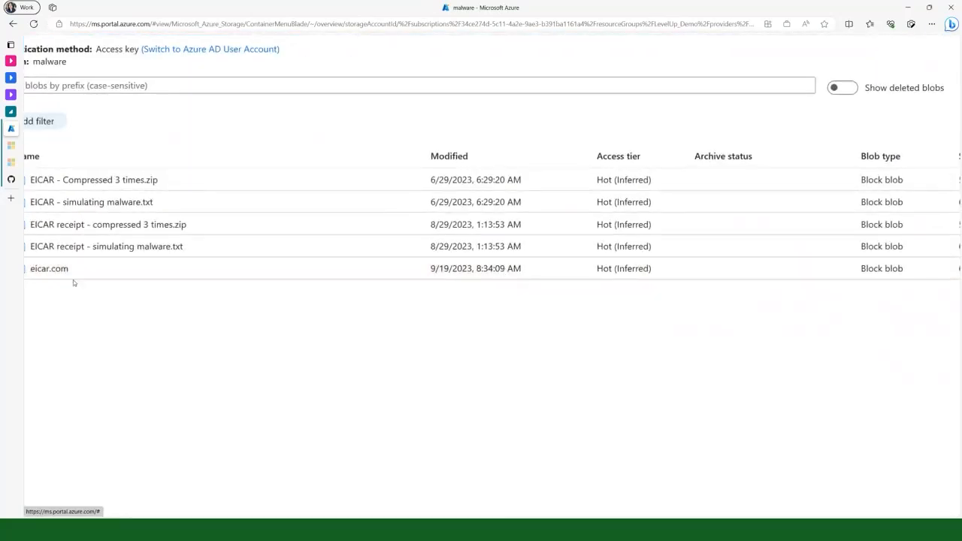
scroll(187, 293, left, 3)
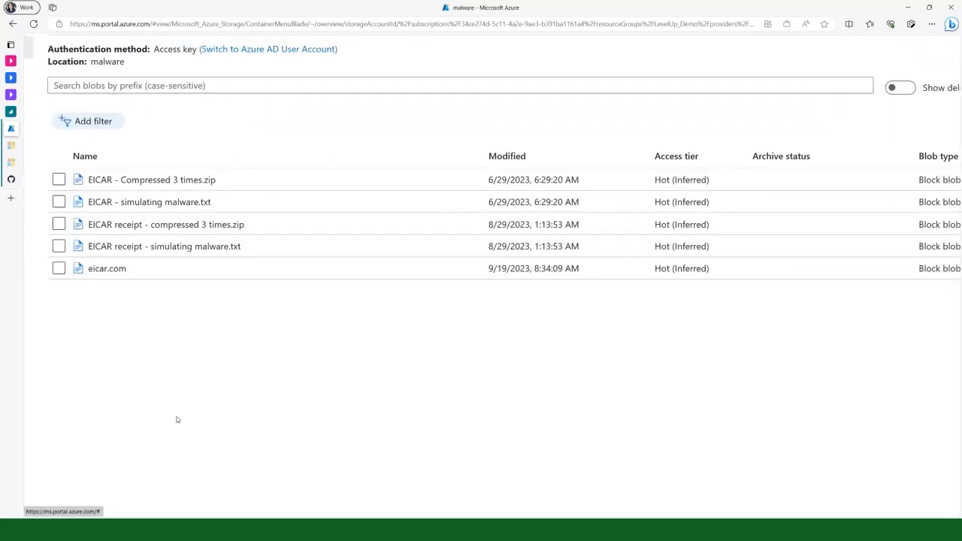
scroll(179, 418, down, 3)
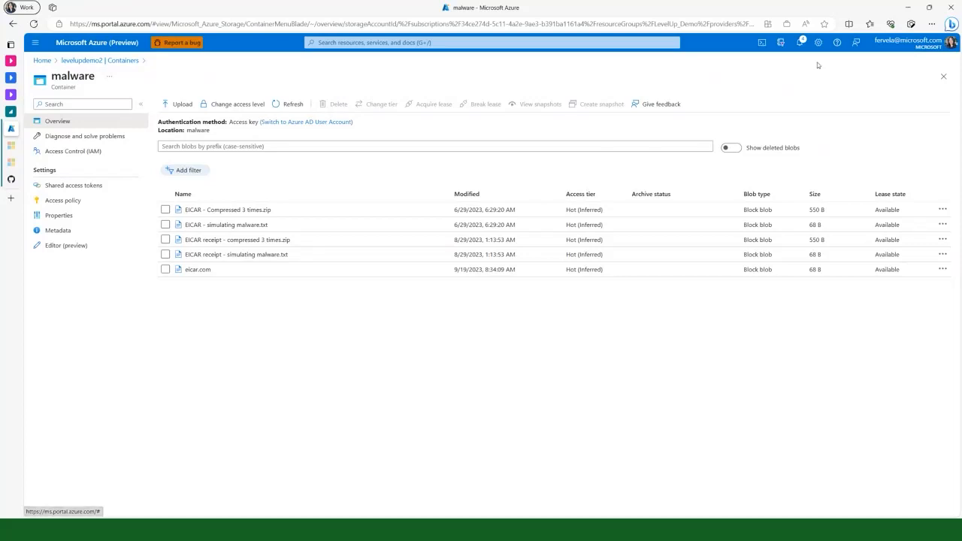
Leave levelupdemo2, decline Defender for Cloud's new capabilities offer, and open the Defender plans of the Contoso-Prod-HR-Services subscription from the environment settings
click(943, 77)
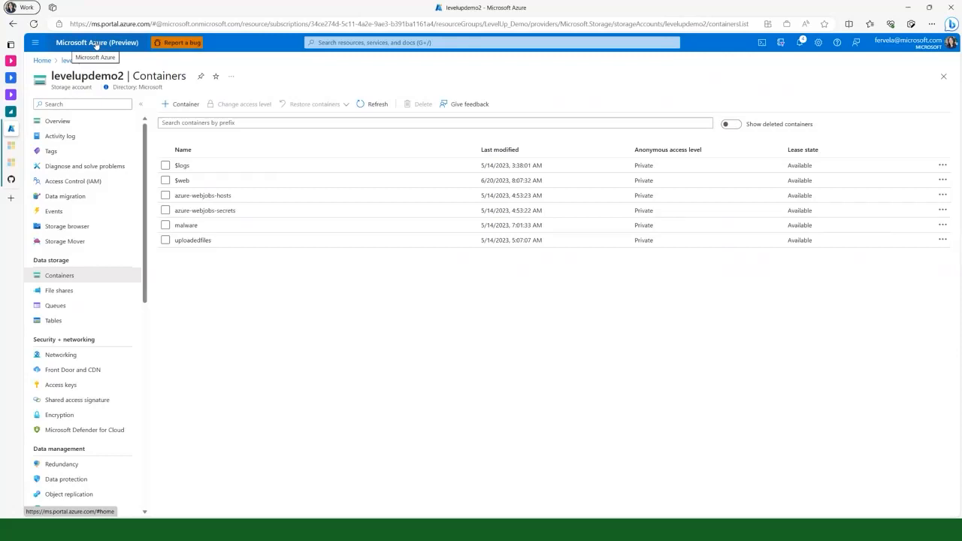
click(95, 45)
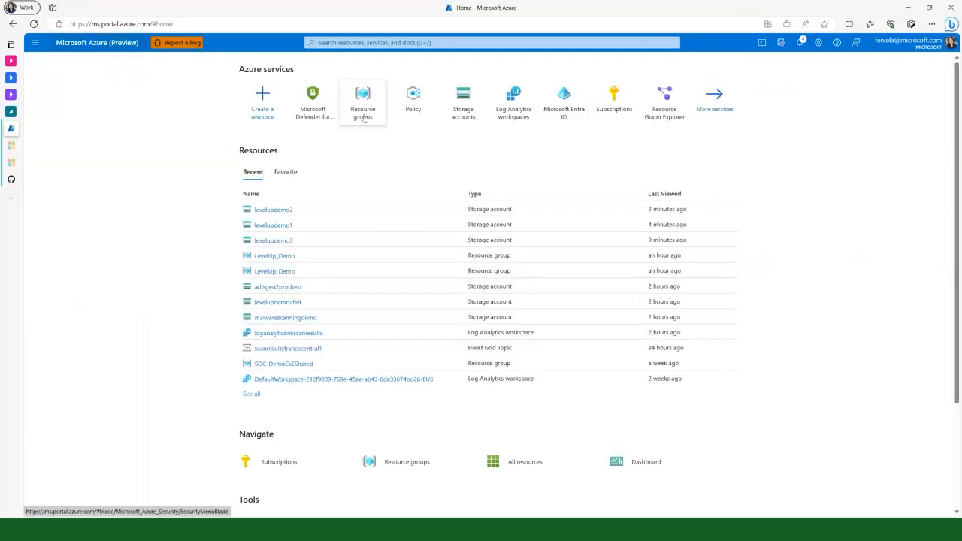
click(318, 125)
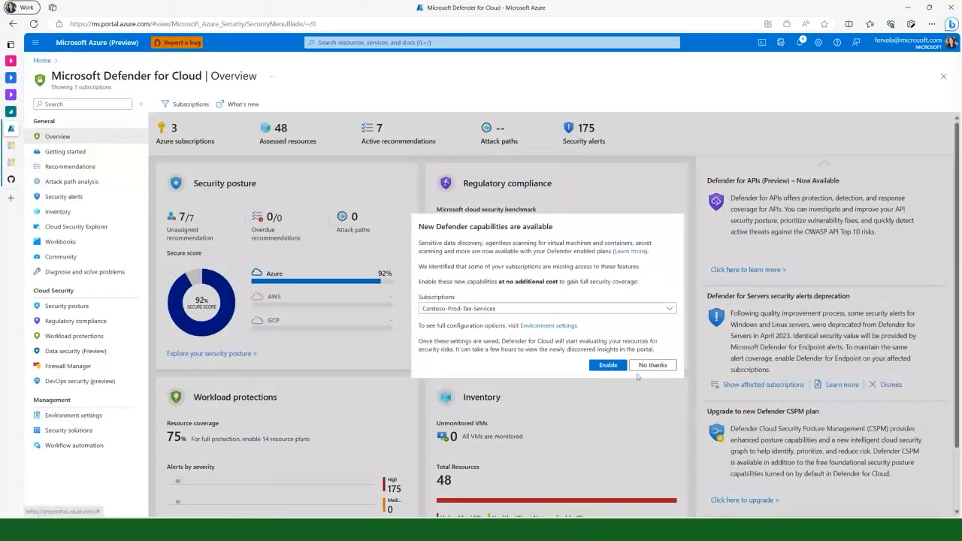
click(642, 367)
click(70, 417)
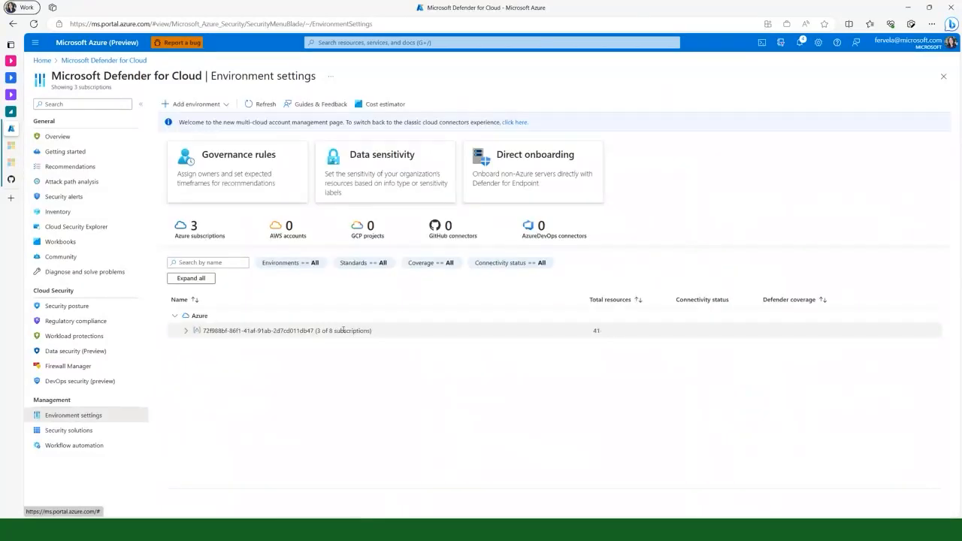
click(205, 294)
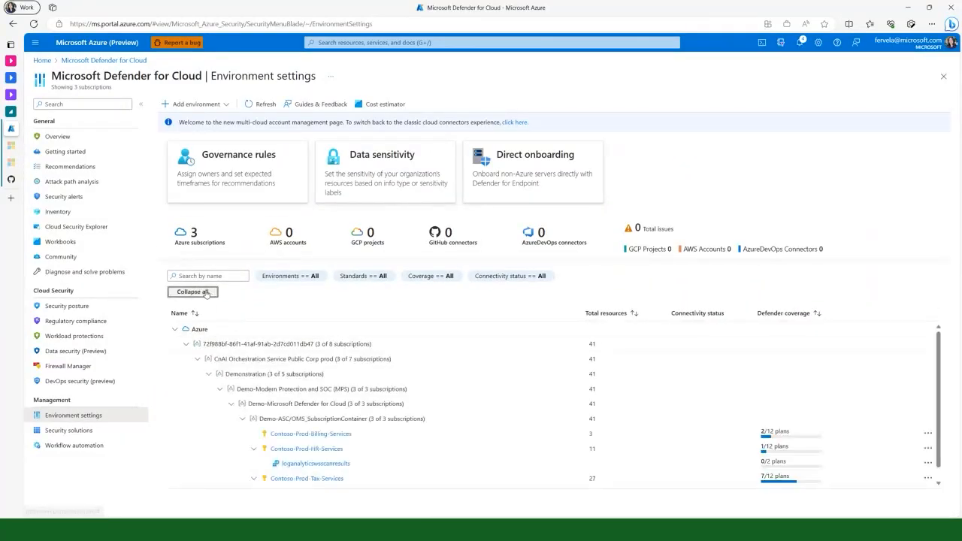
scroll(286, 443, down, 1)
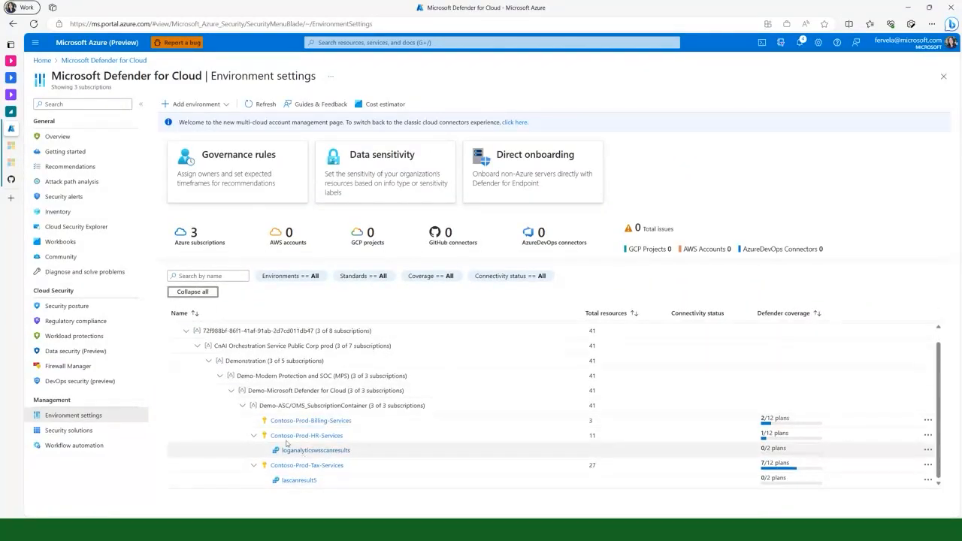
click(309, 436)
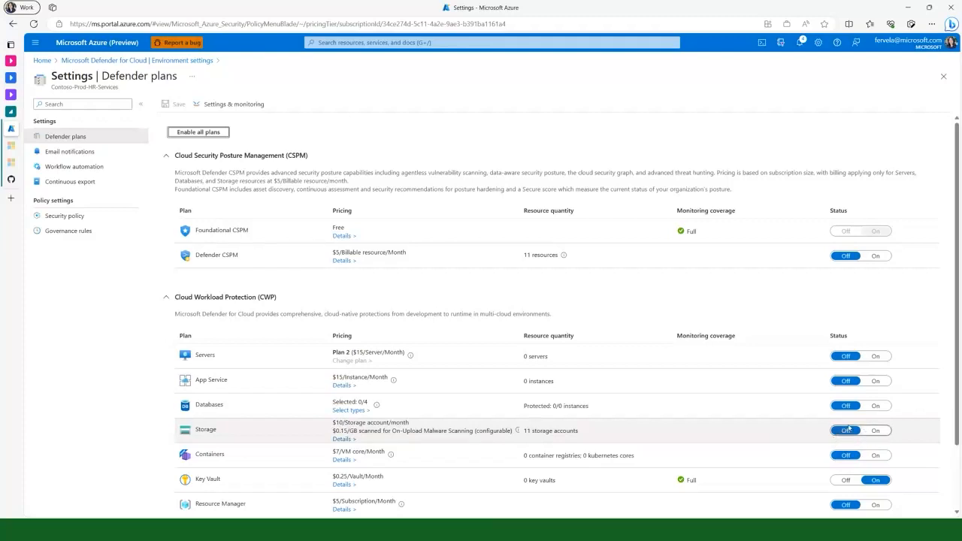
Try turning on the subscription's Storage plan with a malware scanning limit of 200 GB per storage account, and leave without saving the edits
click(875, 435)
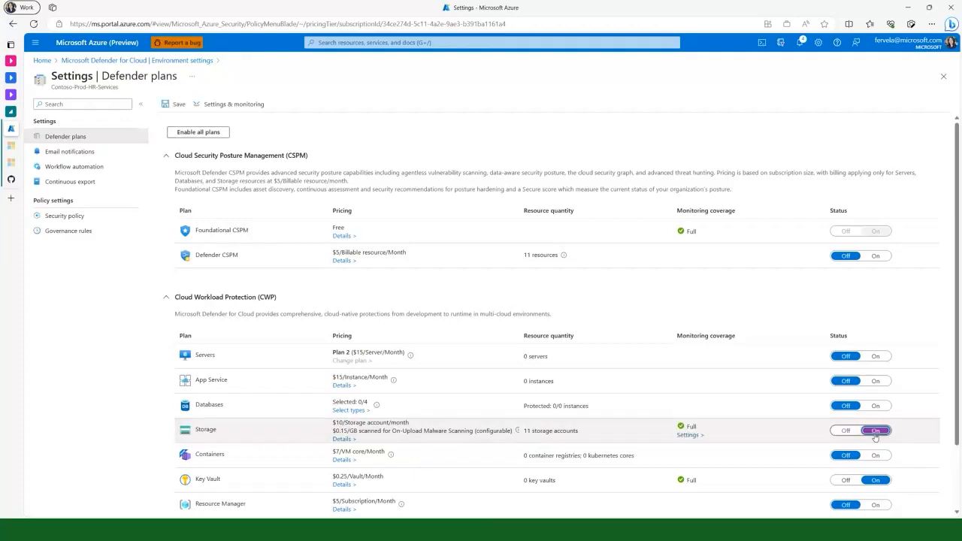
click(689, 438)
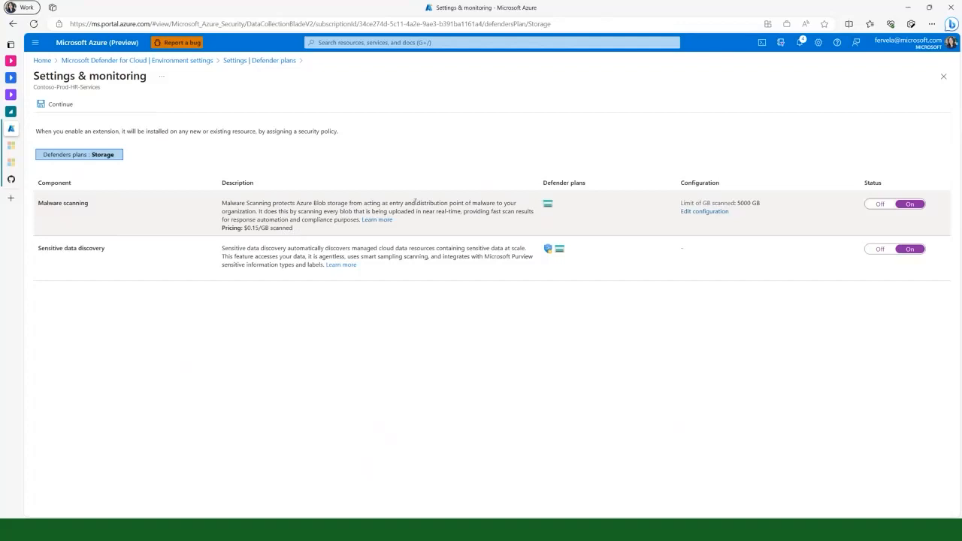
click(714, 212)
click(920, 102)
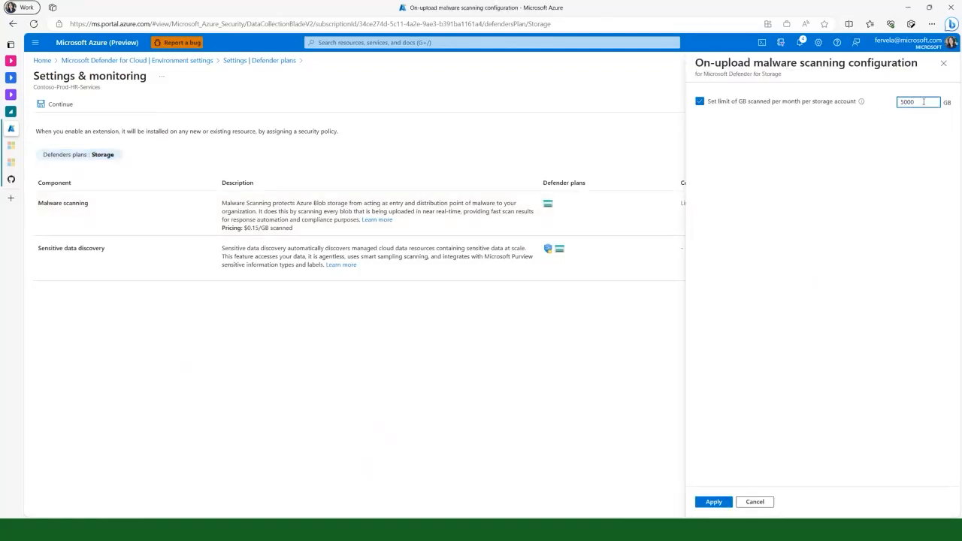
double_click(923, 102)
key(BackSpace)
text(200)
click(714, 502)
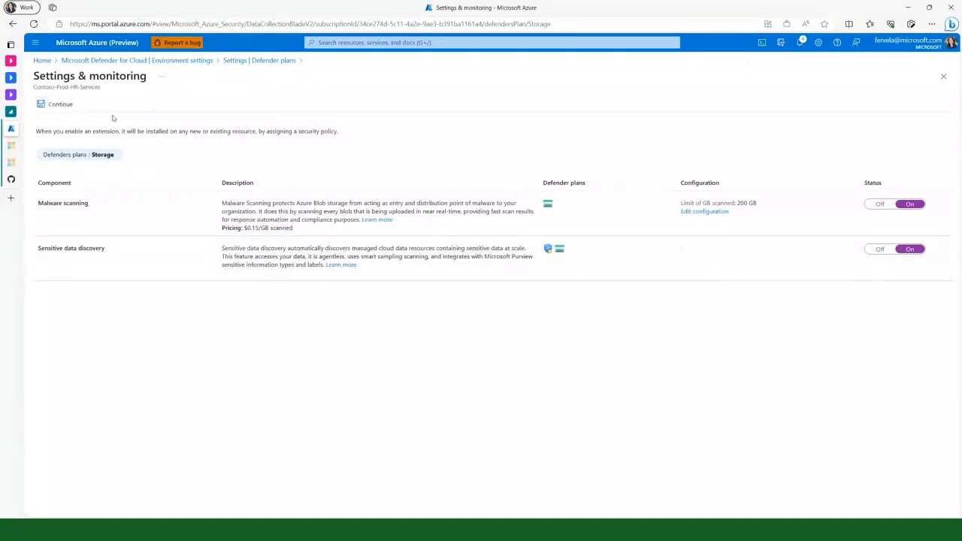
click(58, 103)
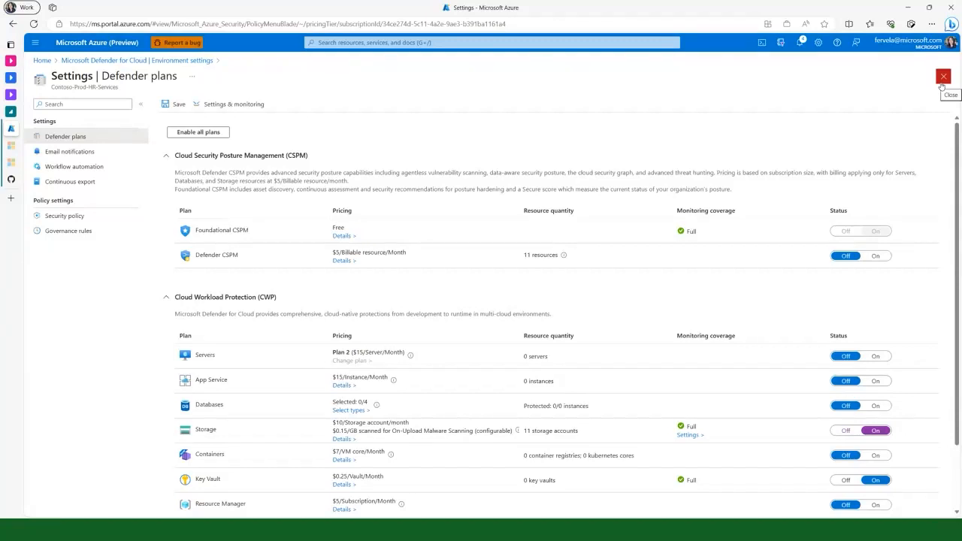
click(111, 47)
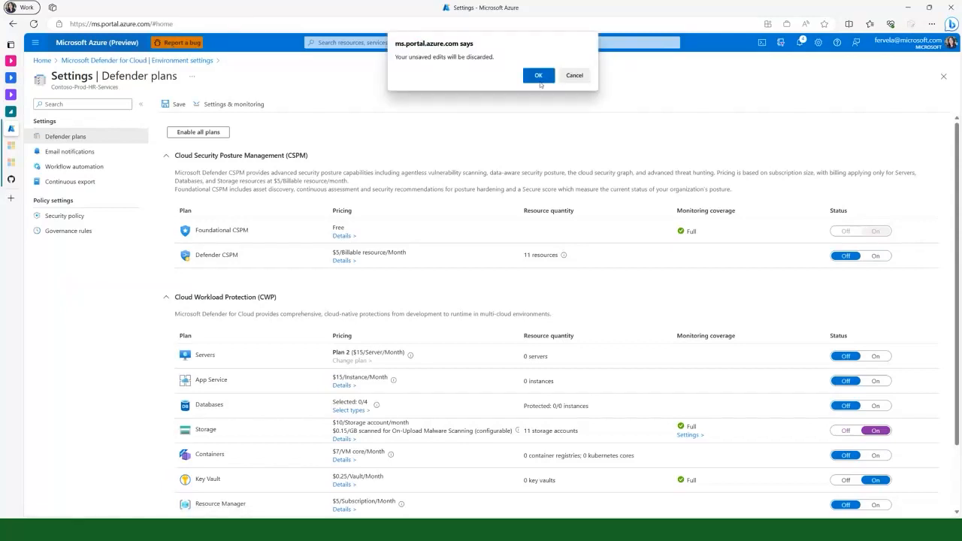
click(539, 80)
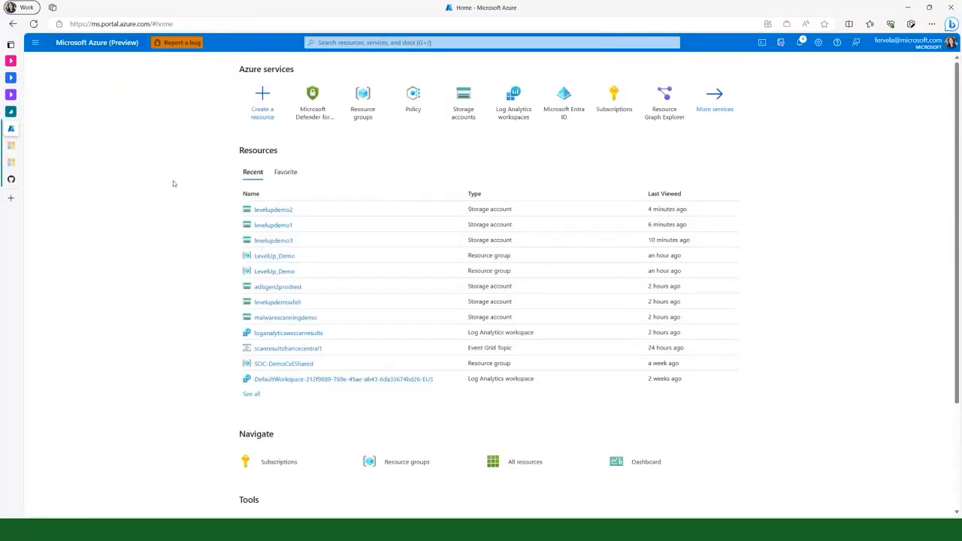
Open the Microsoft Defender for Storage settings of the levelupdemo3 storage account
mouse_move(283, 244)
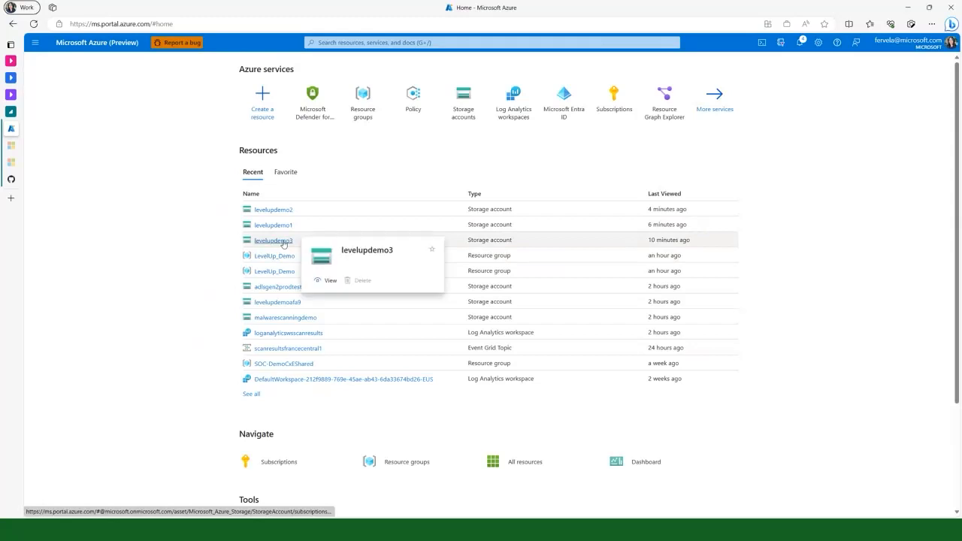
click(283, 242)
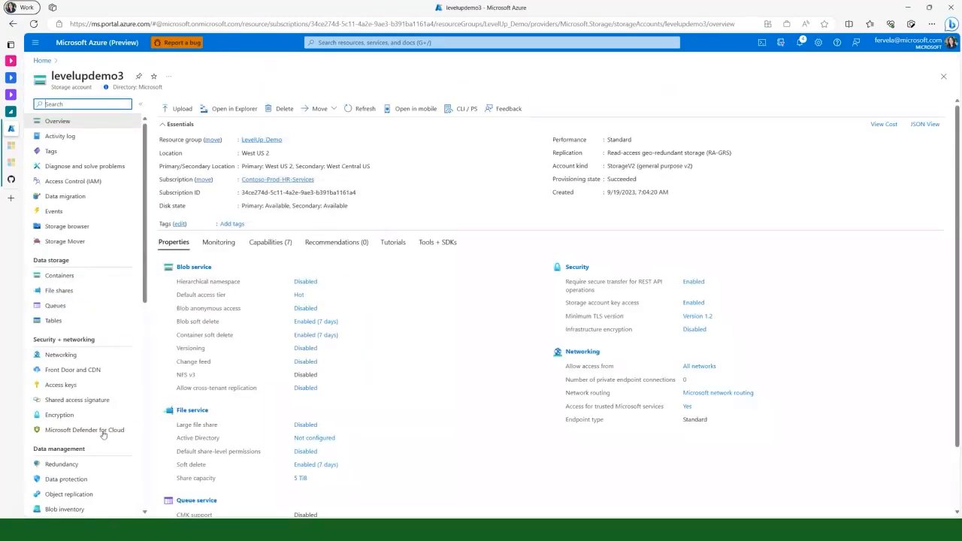
click(106, 430)
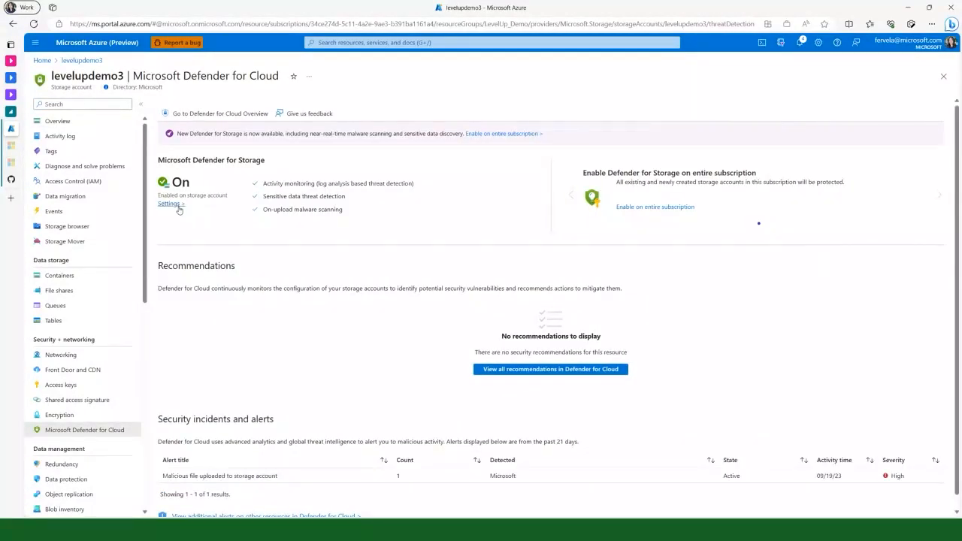
click(179, 207)
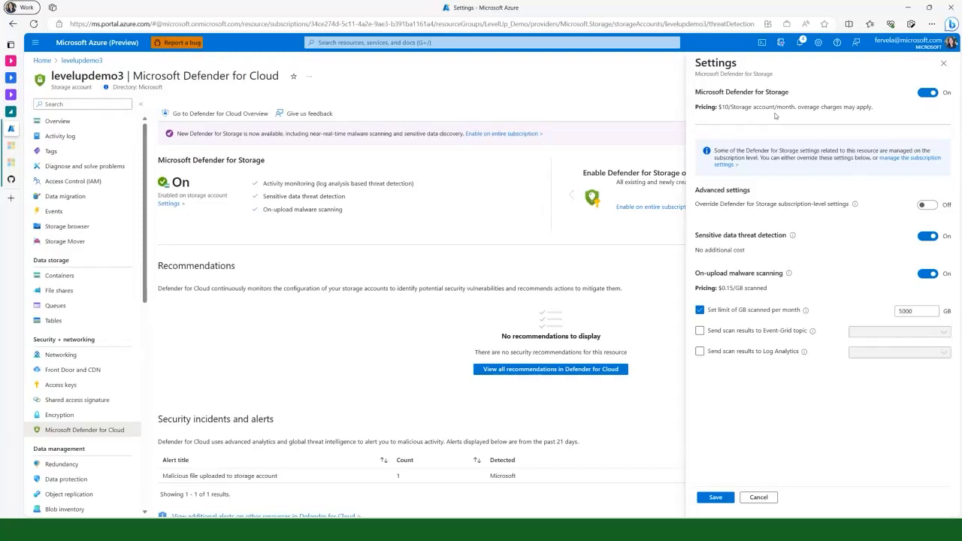
Turn on the override of subscription-level Defender for Storage settings, and switch Microsoft Defender for Storage off and back on for the account
click(927, 205)
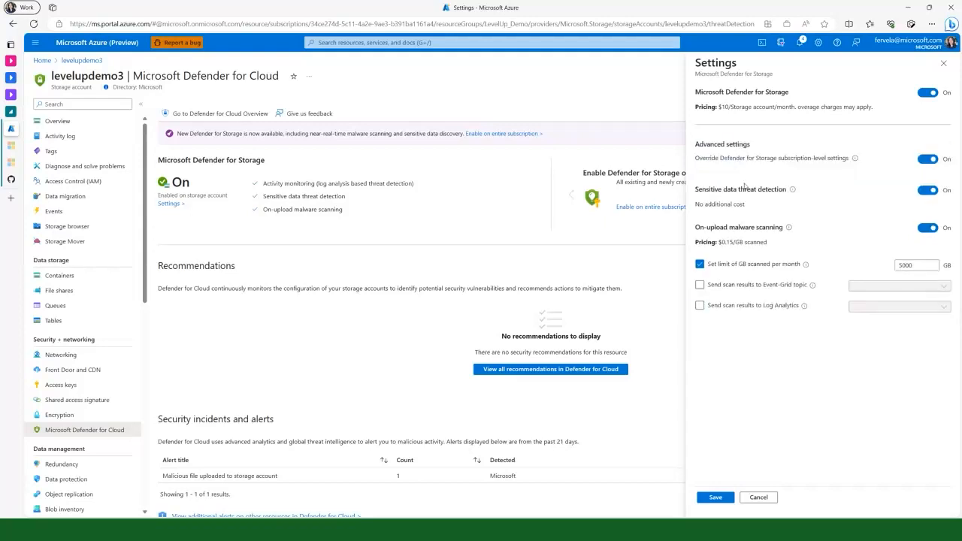
click(929, 94)
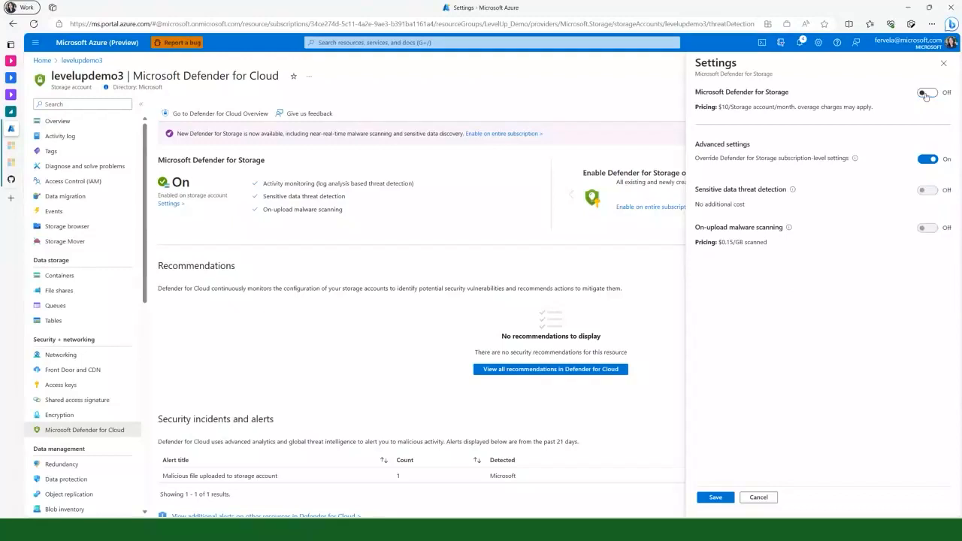
click(928, 94)
drag(700, 92, 946, 93)
click(928, 94)
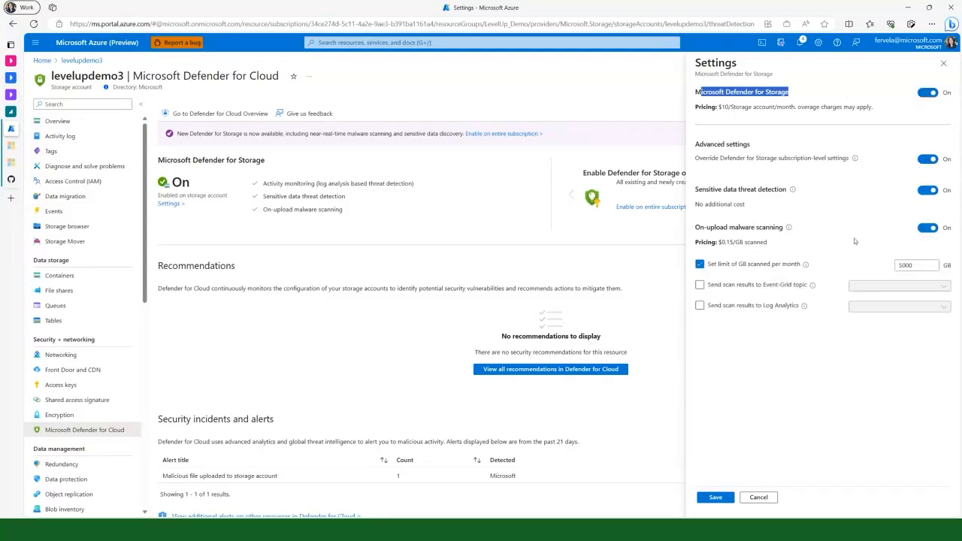
Try a limit of 100 GB scanned per month for levelupdemo3, and close the settings without saving
click(923, 266)
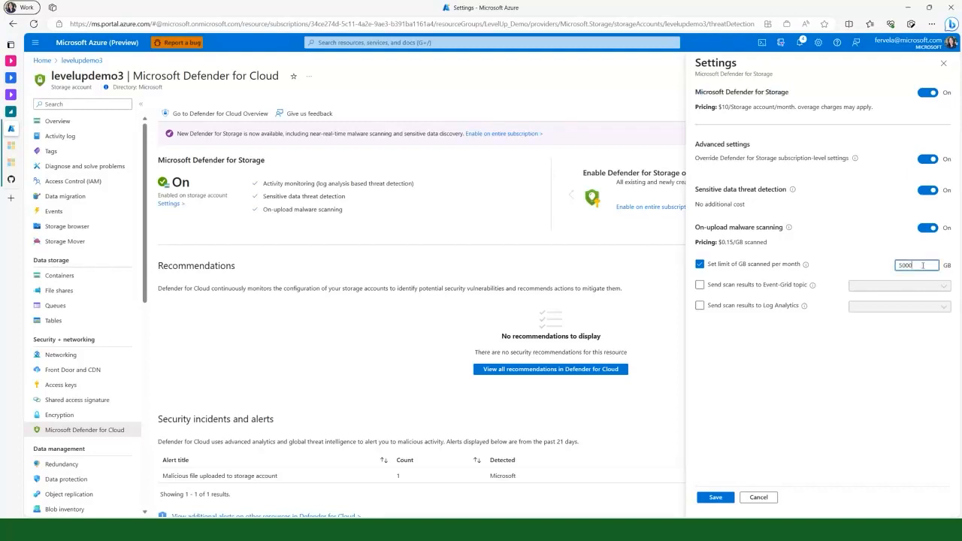
drag(909, 265, 896, 265)
key(BackSpace)
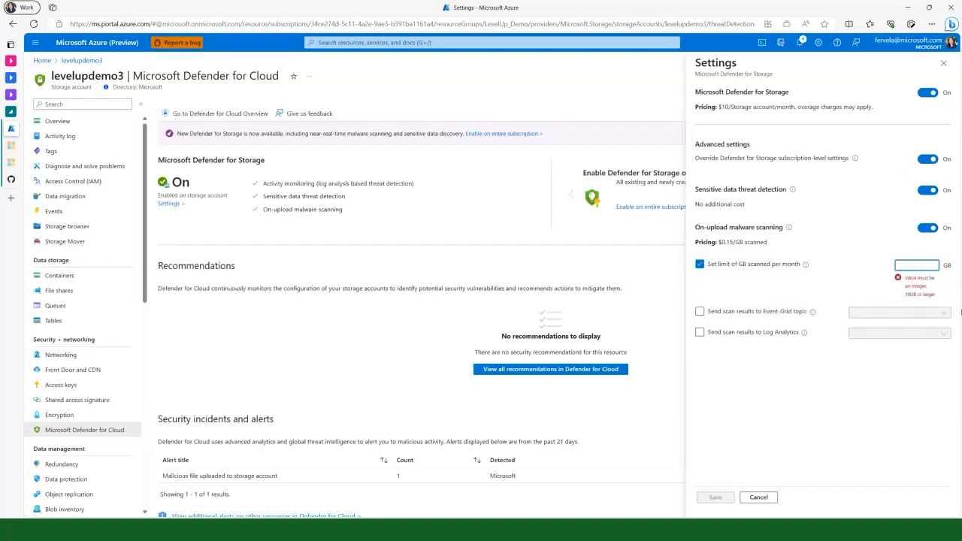
text(100)
click(824, 425)
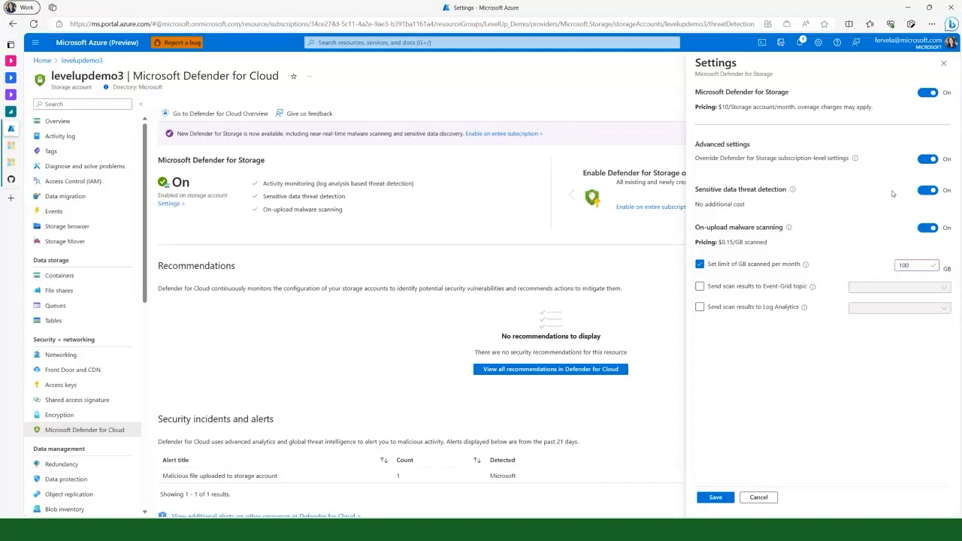
click(944, 64)
click(538, 77)
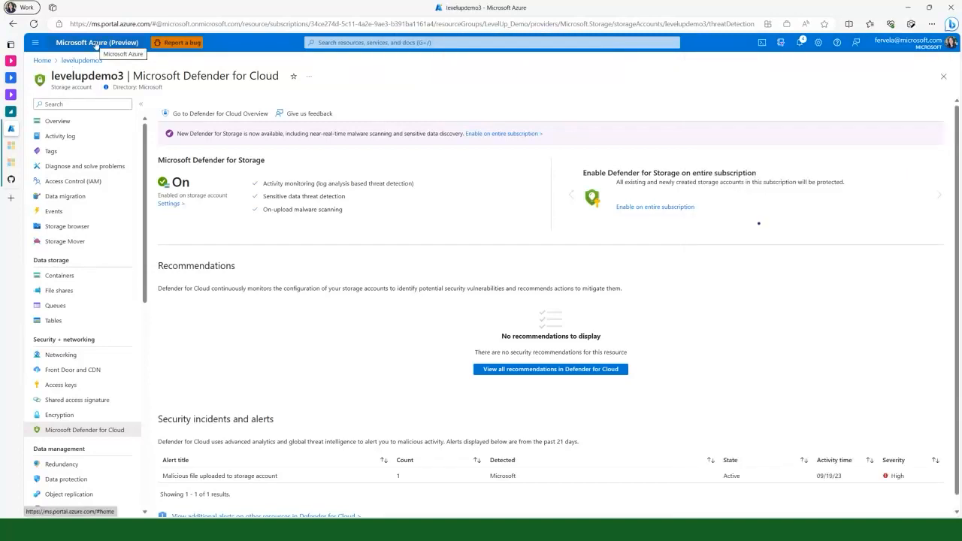
Open the Azure Policy definitions and search for the policy that configures Microsoft Defender for Storage
click(96, 43)
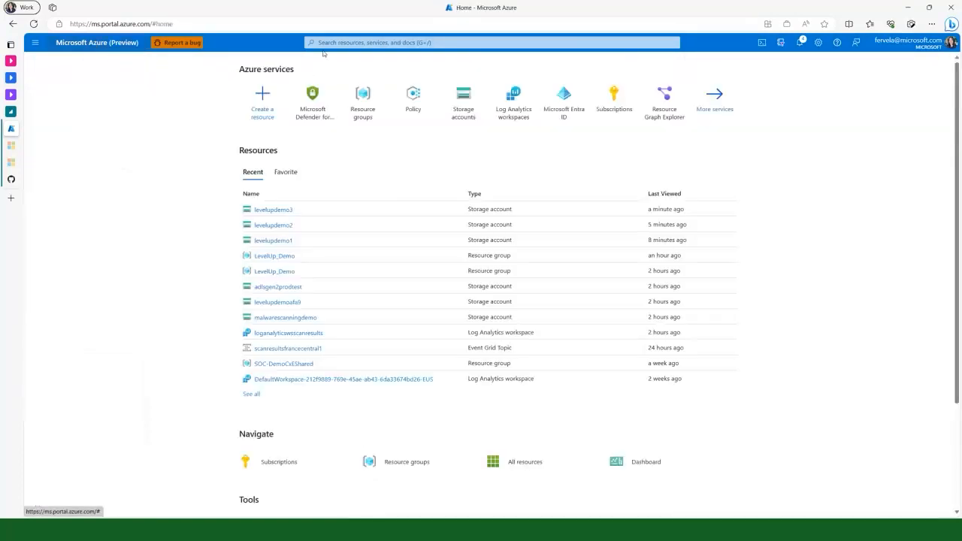
click(415, 98)
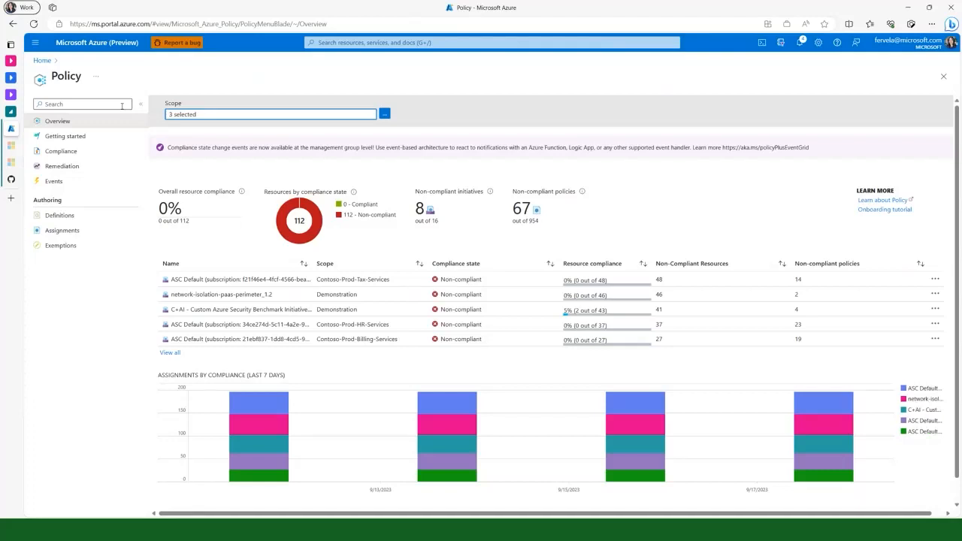
click(95, 220)
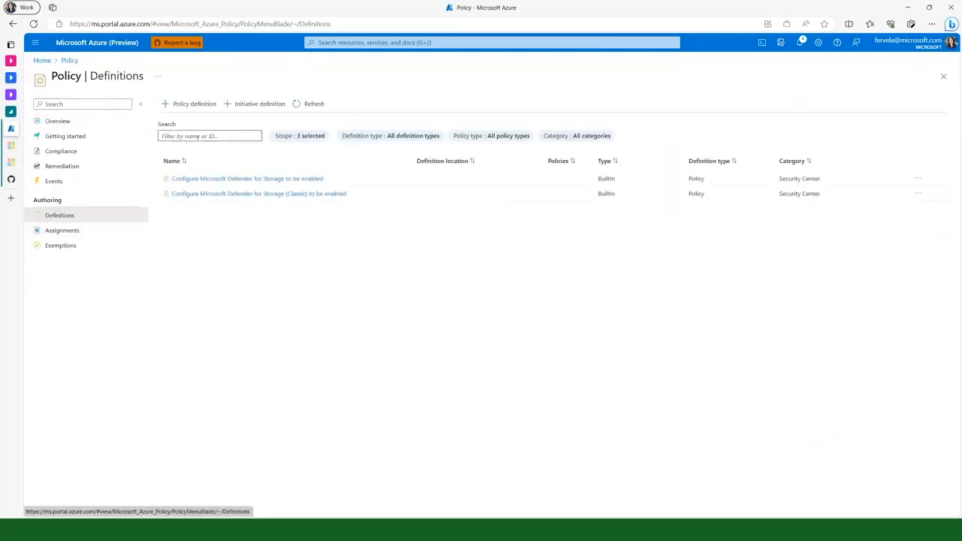
click(200, 137)
text(config)
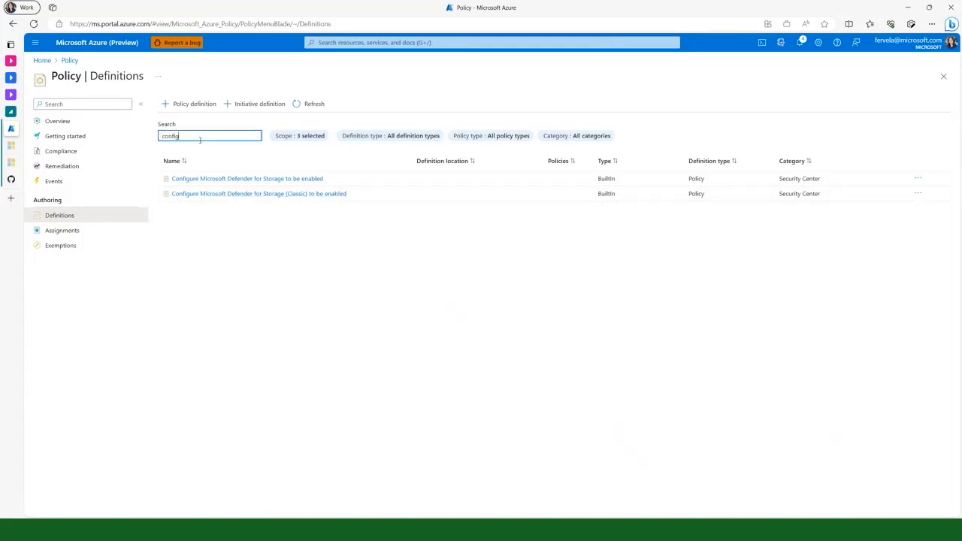
text(ure microsoft defender for storage)
click(268, 258)
Correct the misspelled definition search to "configure microsoft defender for storage"
click(240, 136)
drag(240, 136, 276, 137)
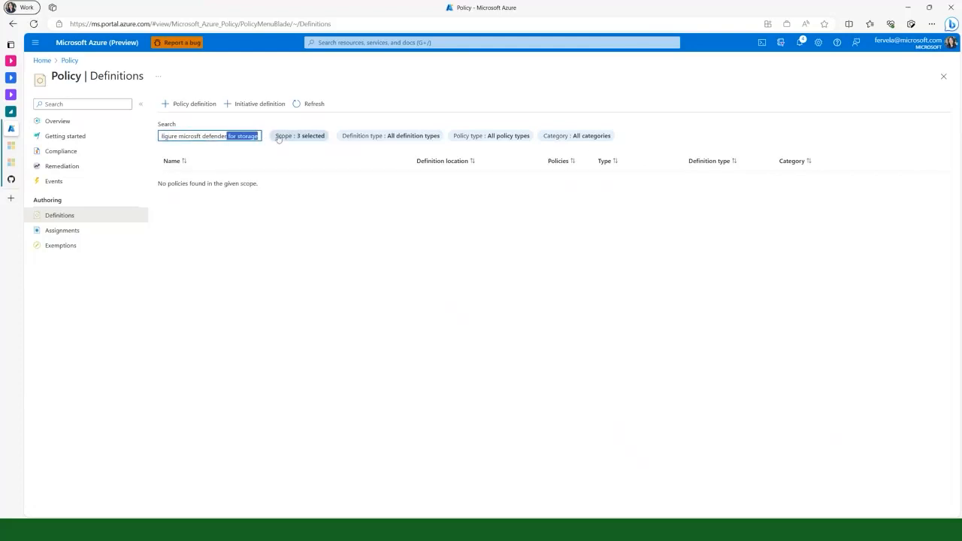
key(BackSpace)
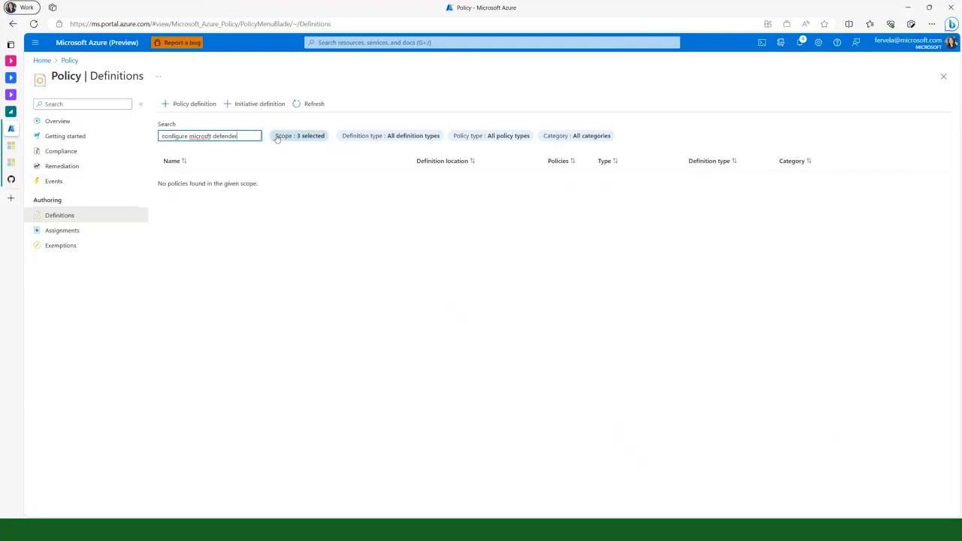
right_click(207, 136)
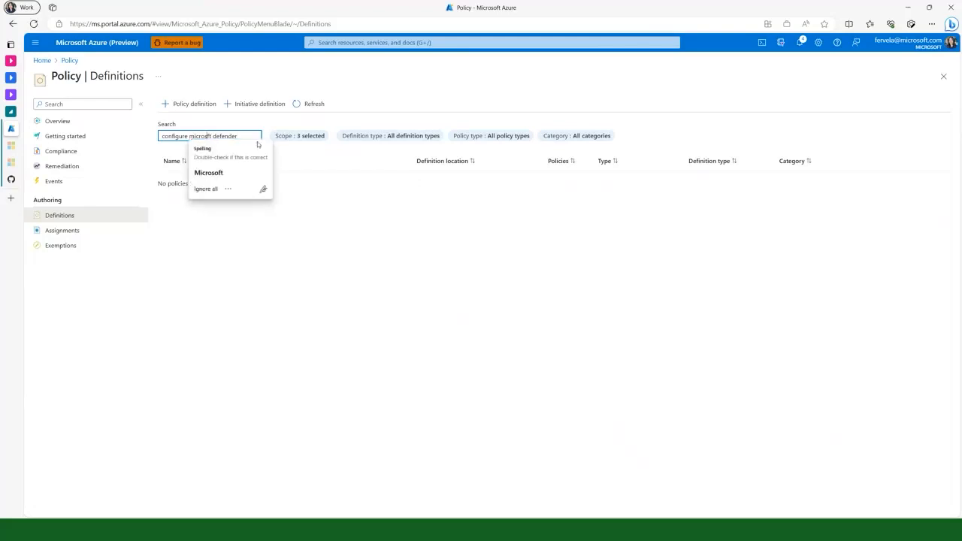
click(242, 147)
text(for storage)
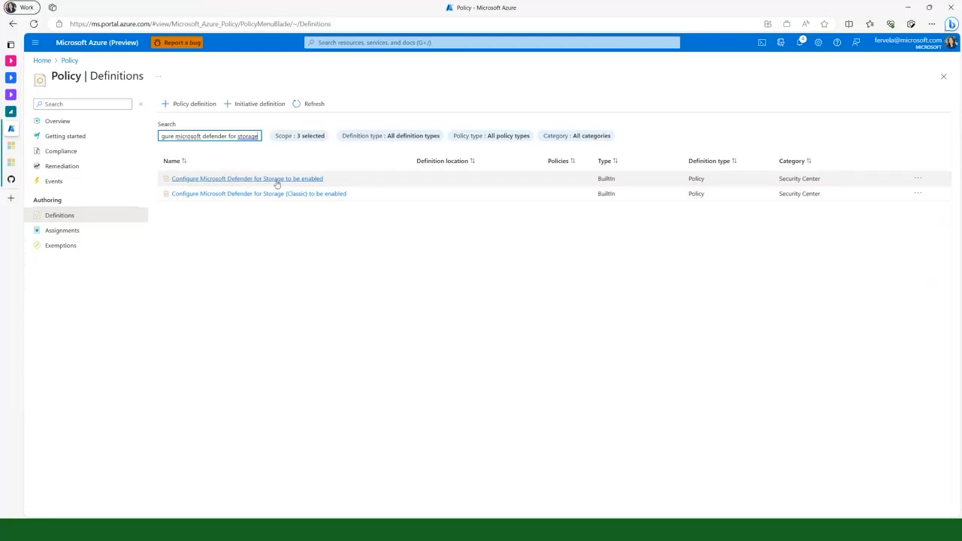
Open the policy definition for configuring Microsoft Defender for Storage and review its malware scanning and sensitive data threat detection parameters
click(177, 179)
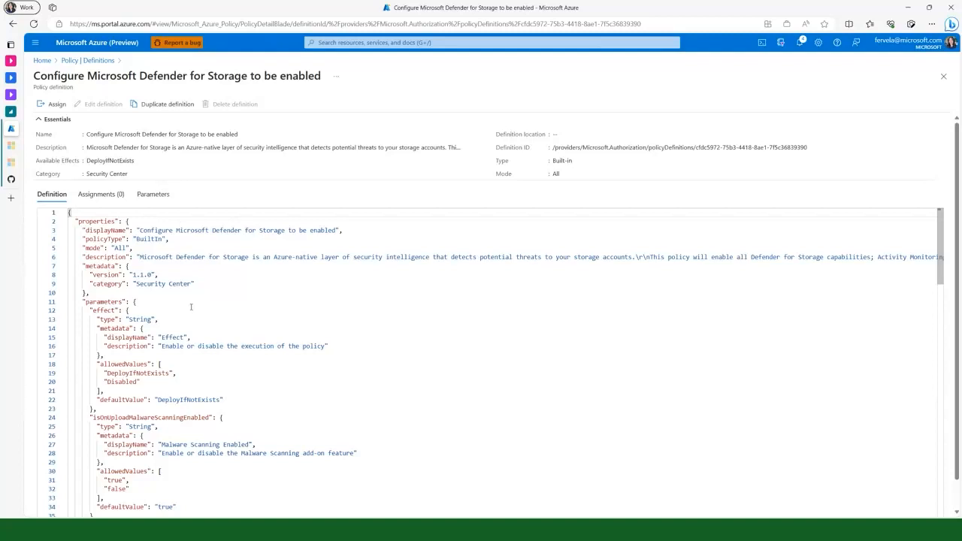
scroll(148, 300, down, 1)
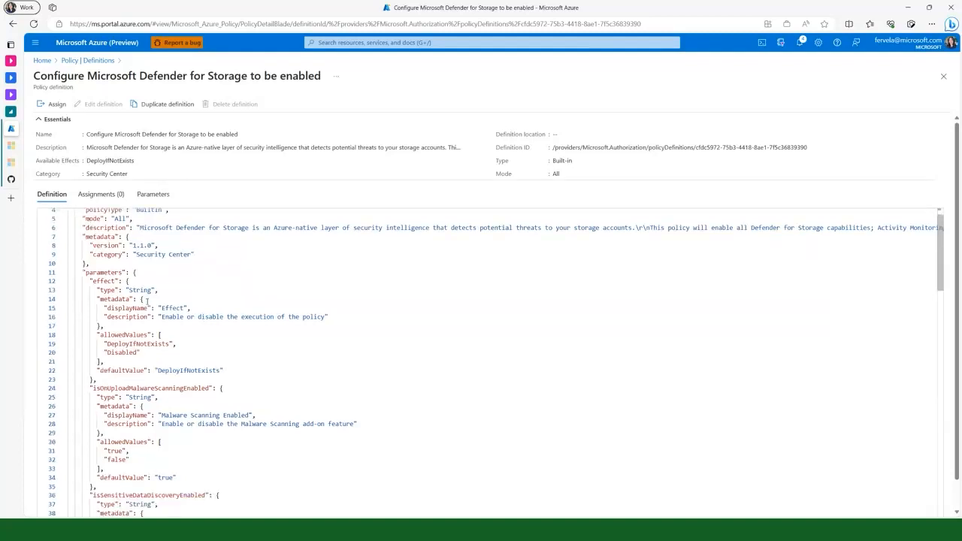
click(166, 196)
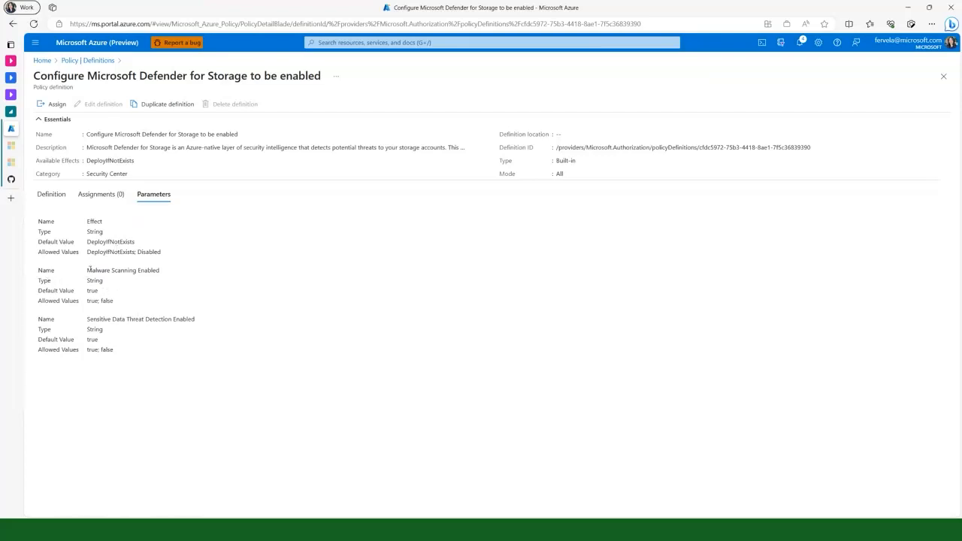
drag(88, 271, 170, 272)
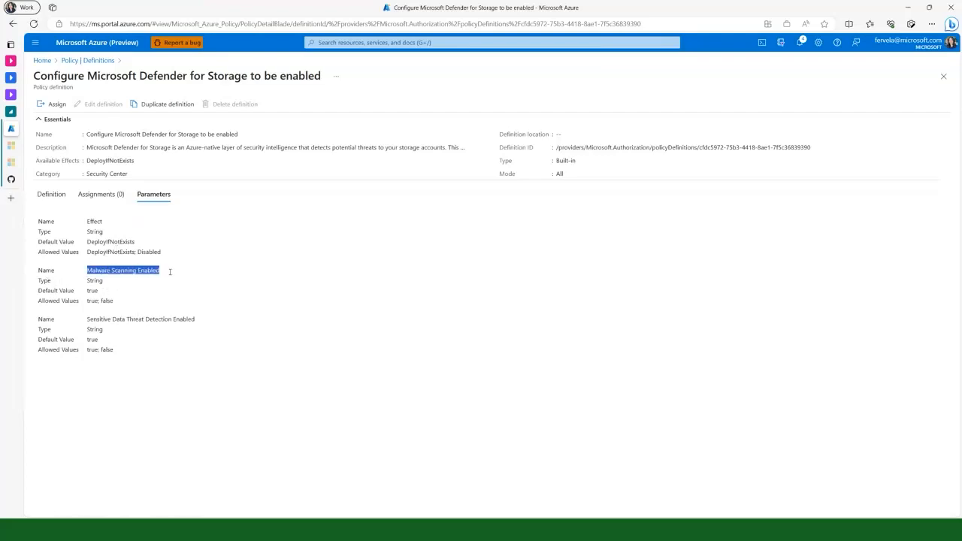
drag(88, 320, 213, 322)
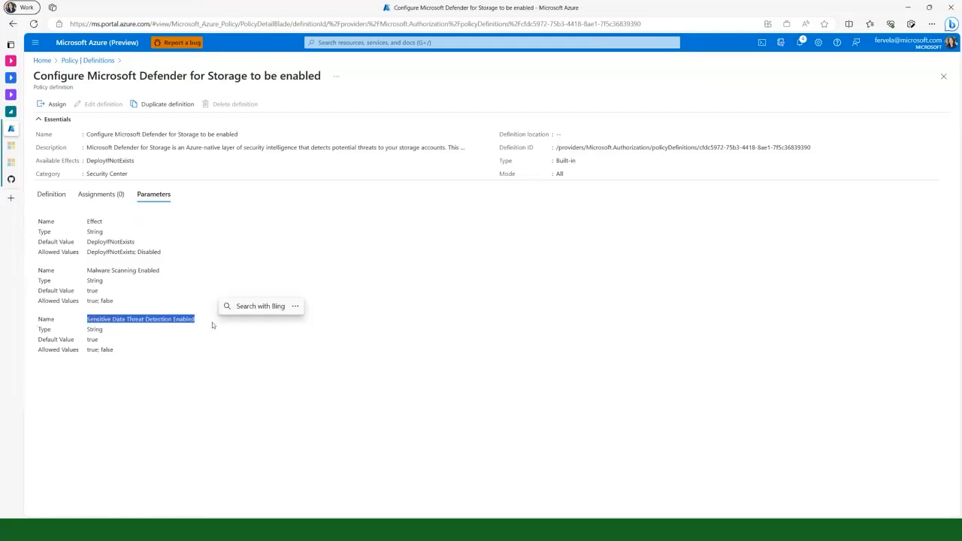
Start assigning the policy with the Contoso Hotels subscription as scope, and close the assignment without creating it
click(54, 104)
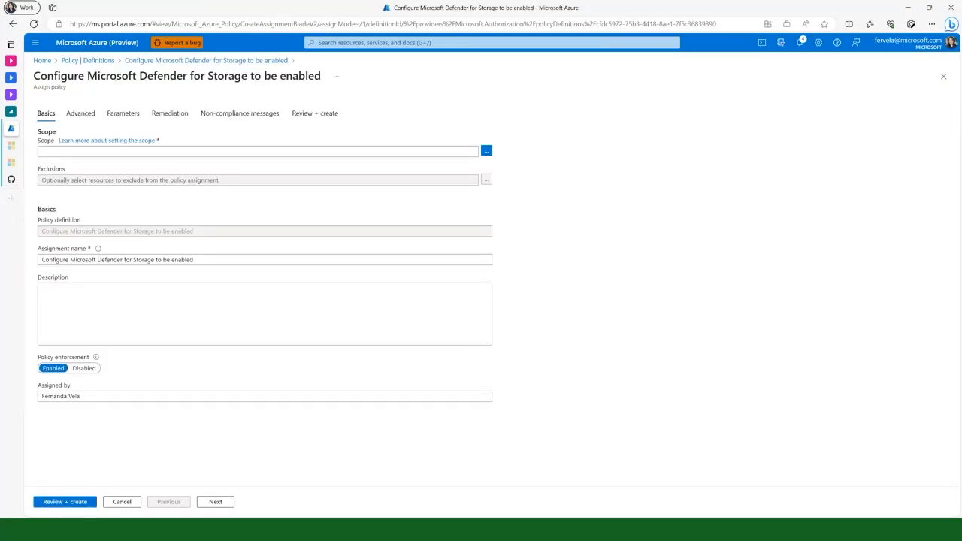
click(487, 152)
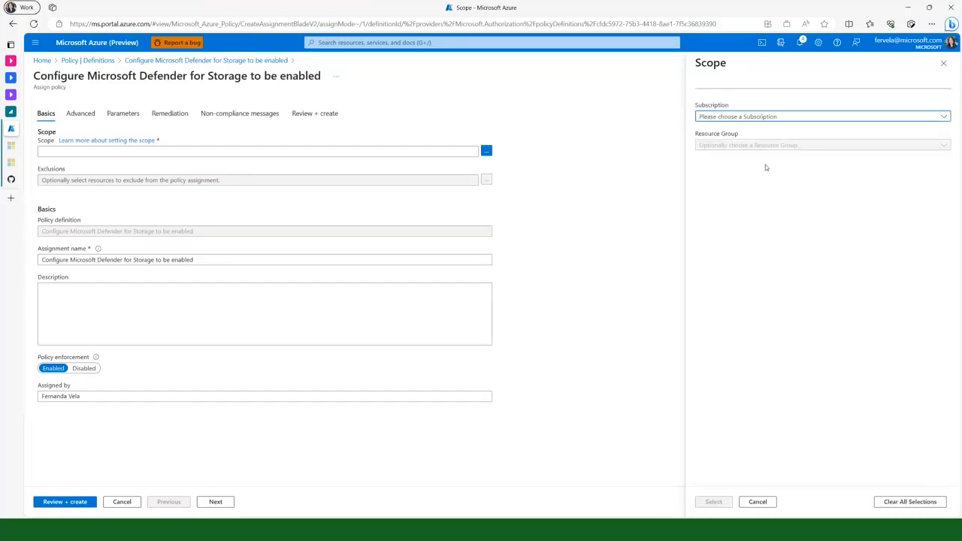
click(769, 117)
scroll(752, 301, down, 5)
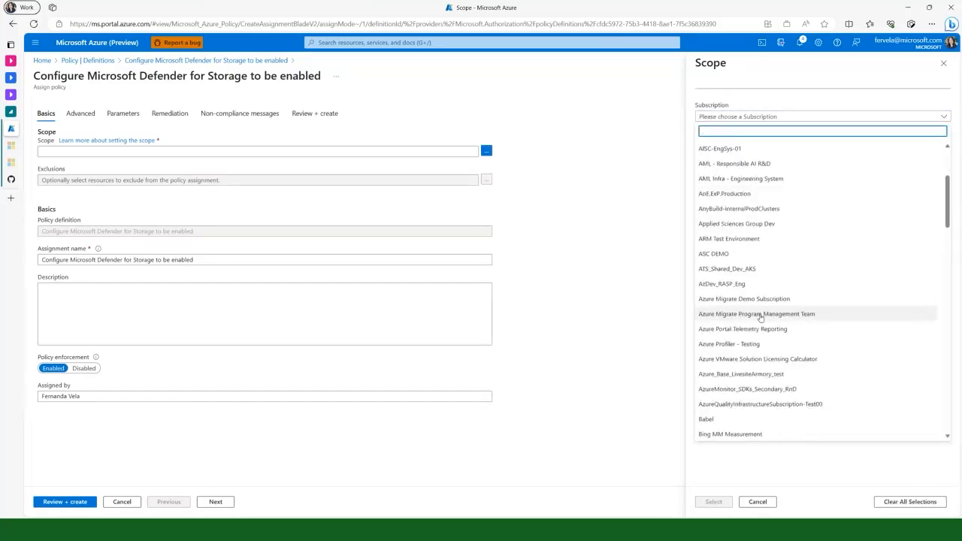
click(747, 331)
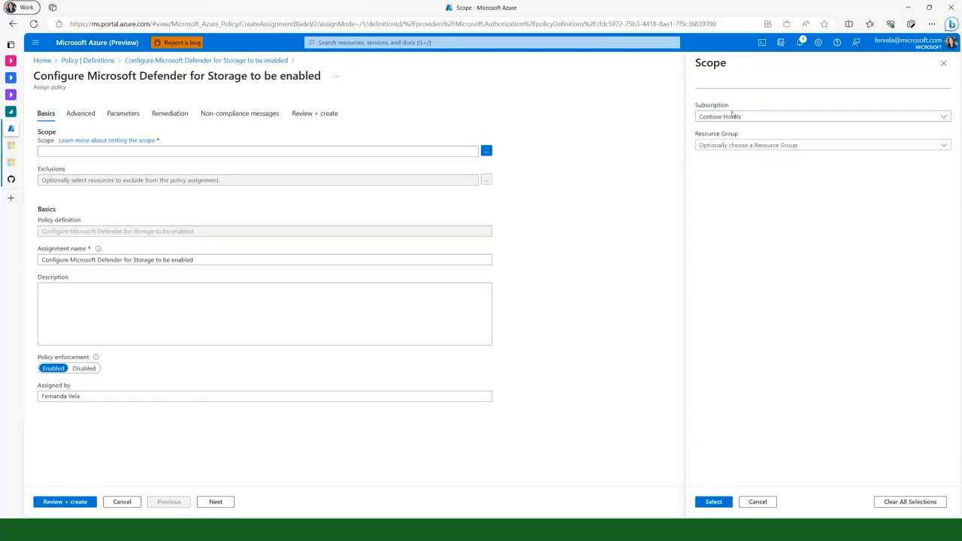
click(942, 64)
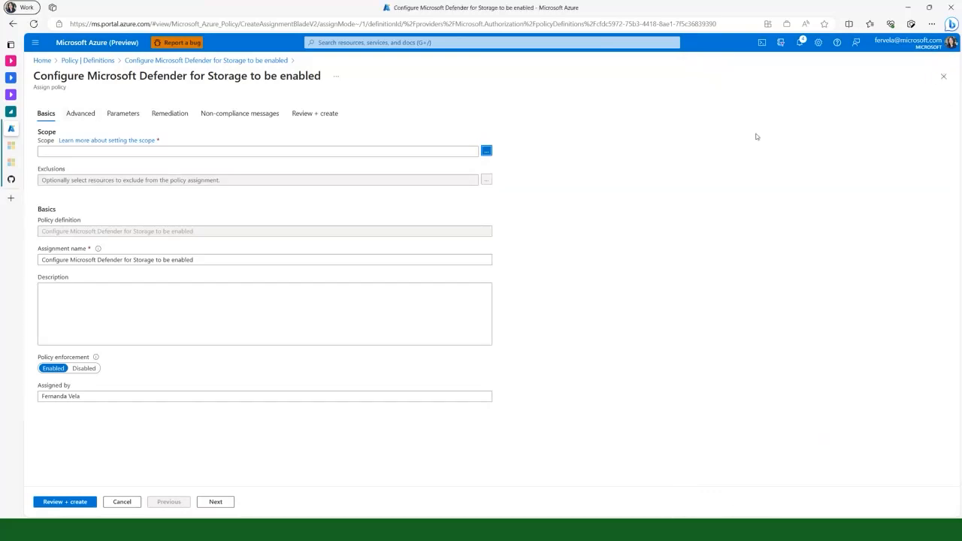
click(943, 76)
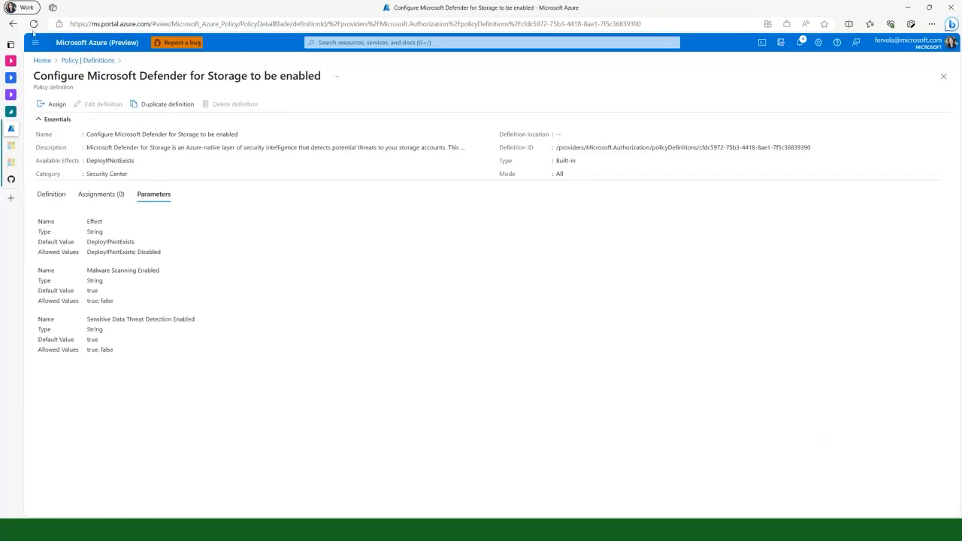
Switch to the Microsoft Learn documentation and review the articles on enabling Defender for Storage with Infrastructure as Code, REST API and the Azure portal
mouse_move(55, 78)
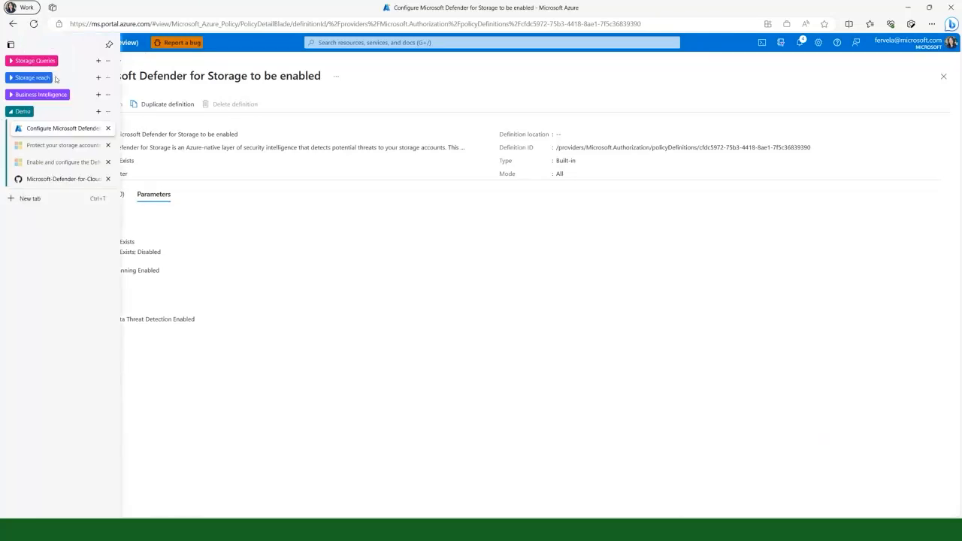
click(70, 164)
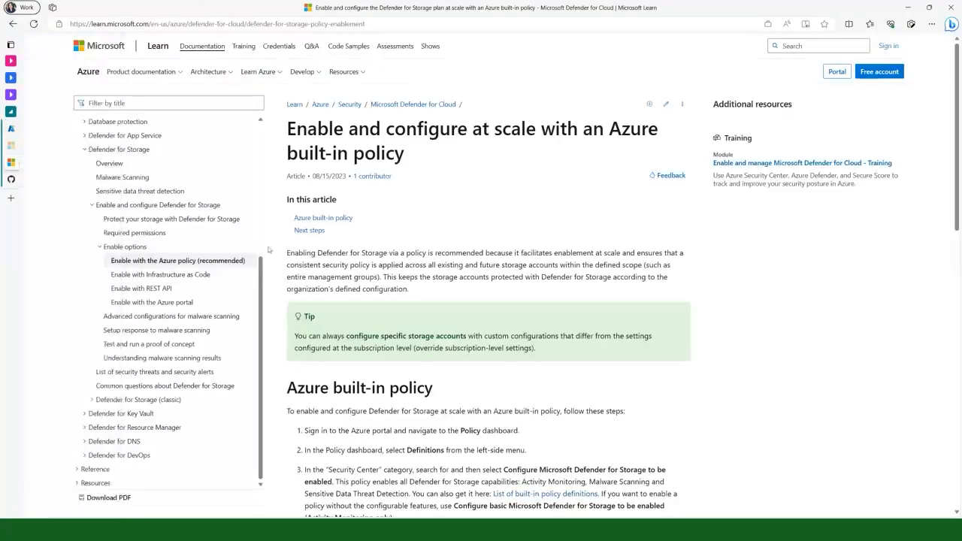
click(181, 277)
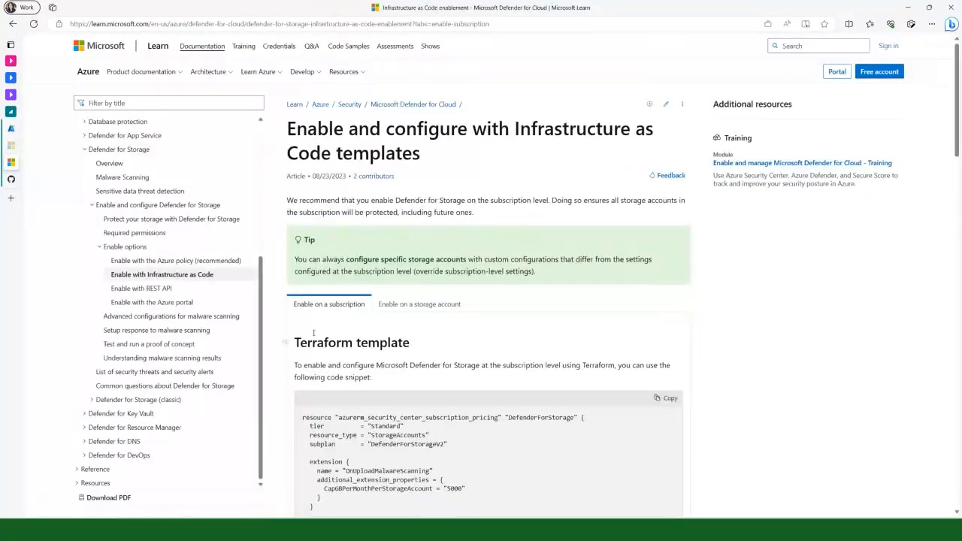
scroll(304, 272, down, 2)
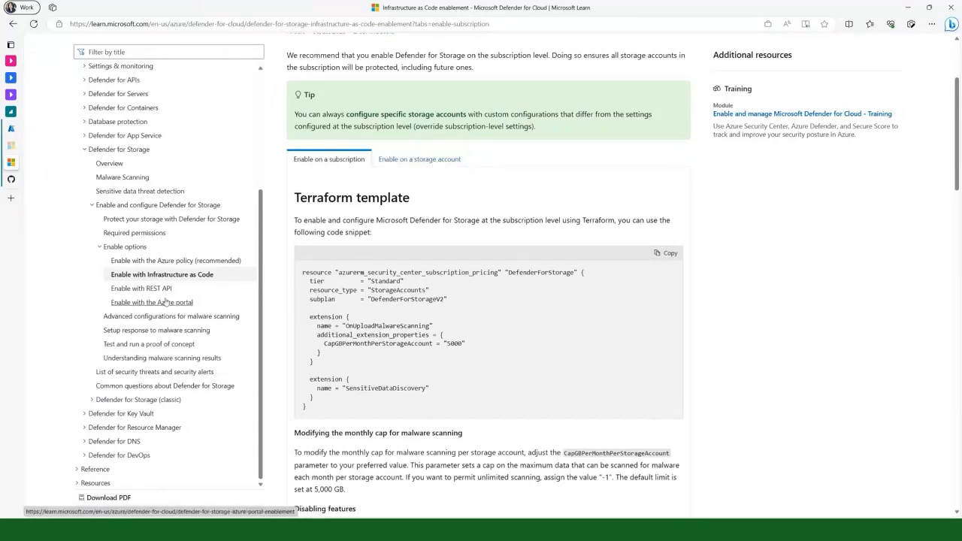
click(166, 290)
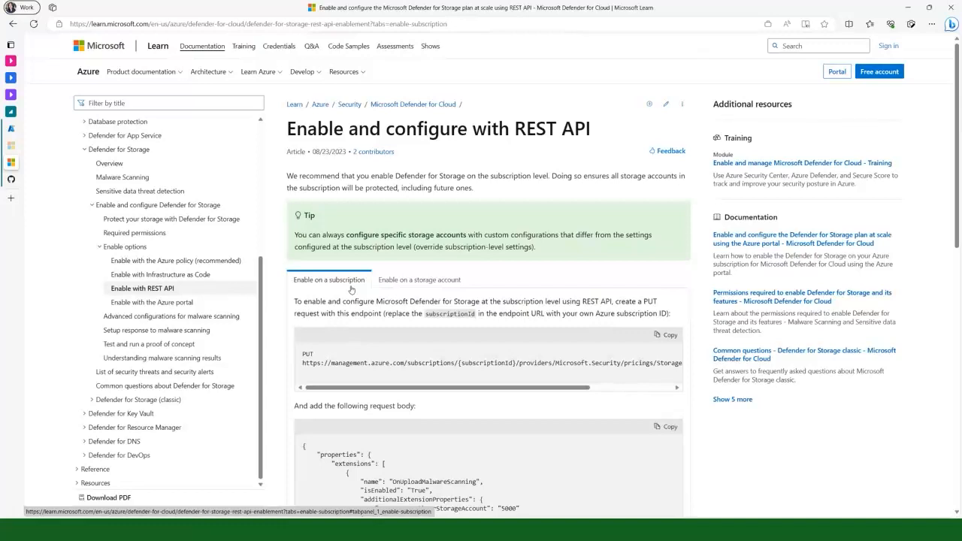
click(169, 305)
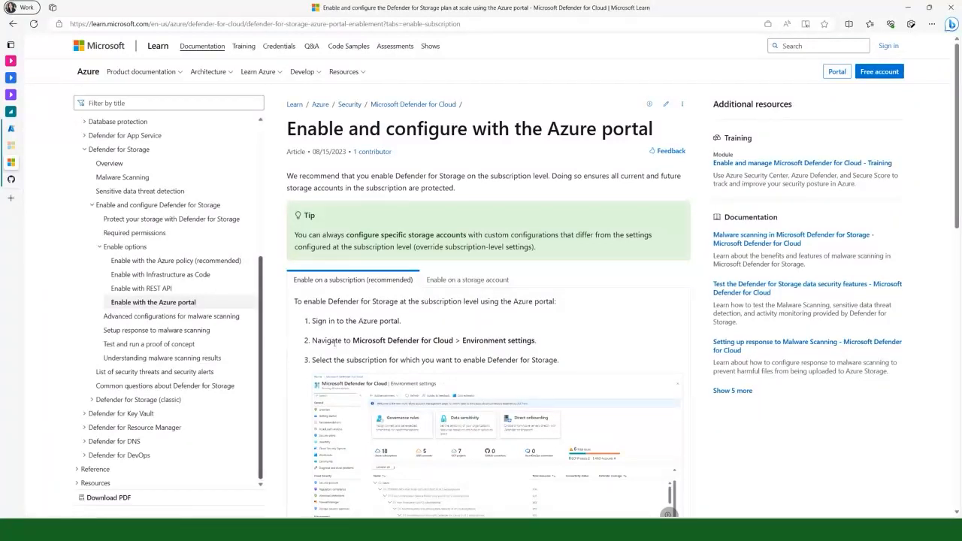
scroll(334, 343, down, 2)
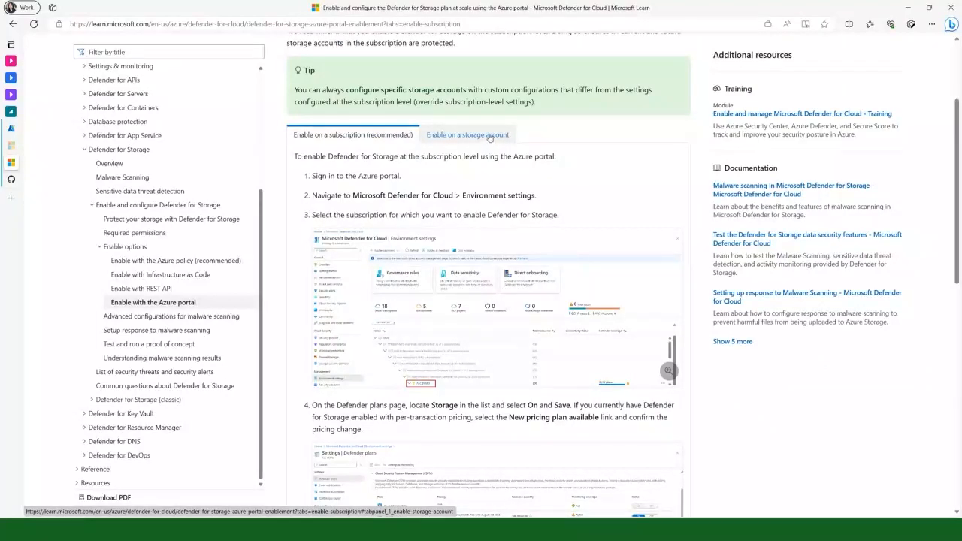
Return to the Azure portal and examine the Defender for Storage settings of the levelupdemo1 storage account
click(55, 133)
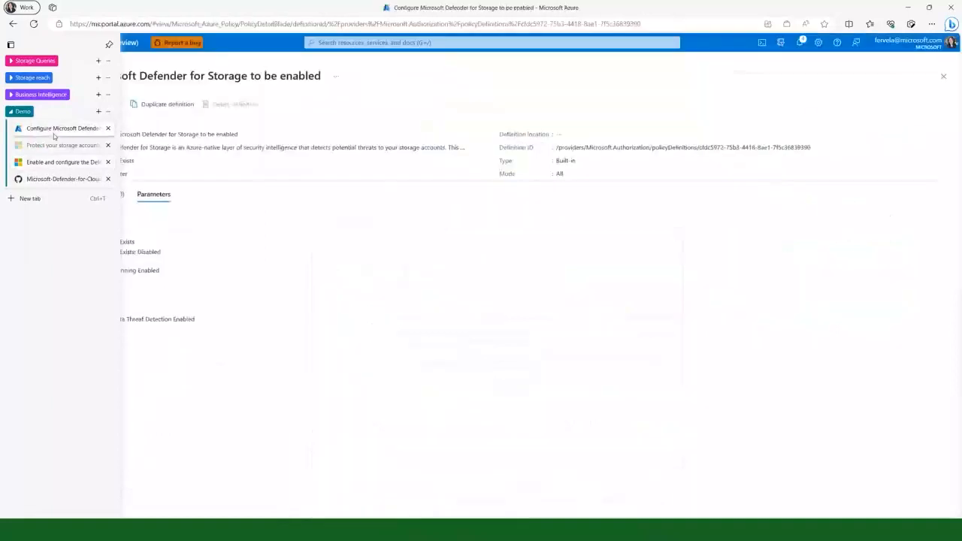
click(102, 47)
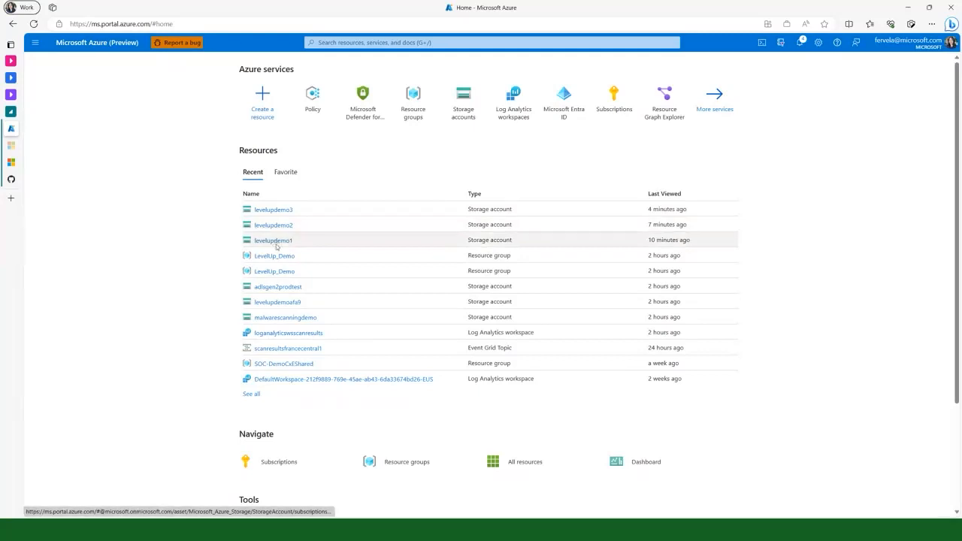
mouse_move(284, 242)
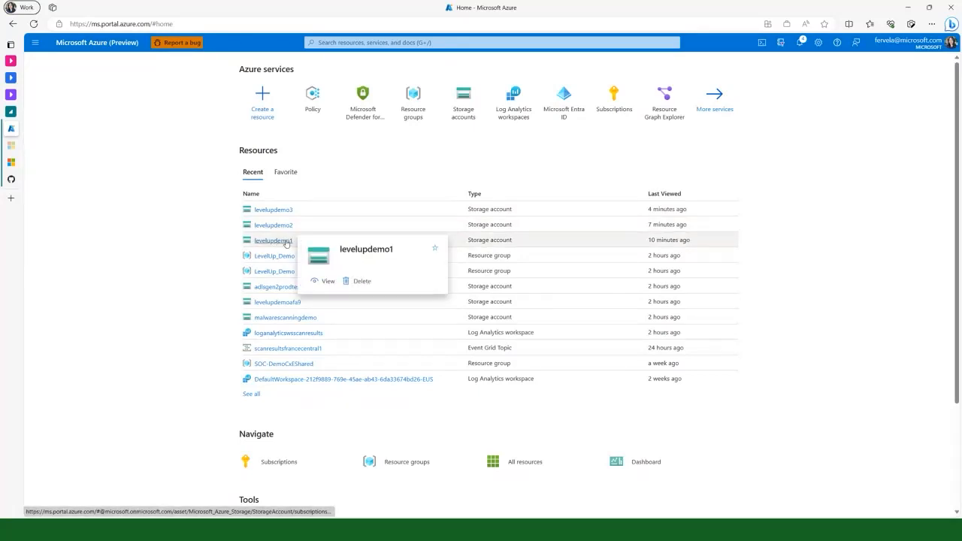
click(284, 242)
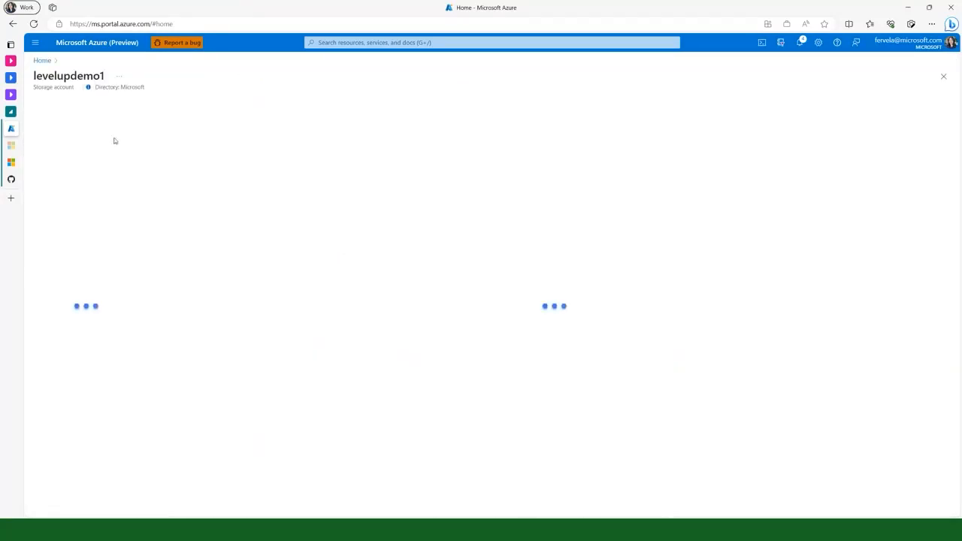
click(76, 429)
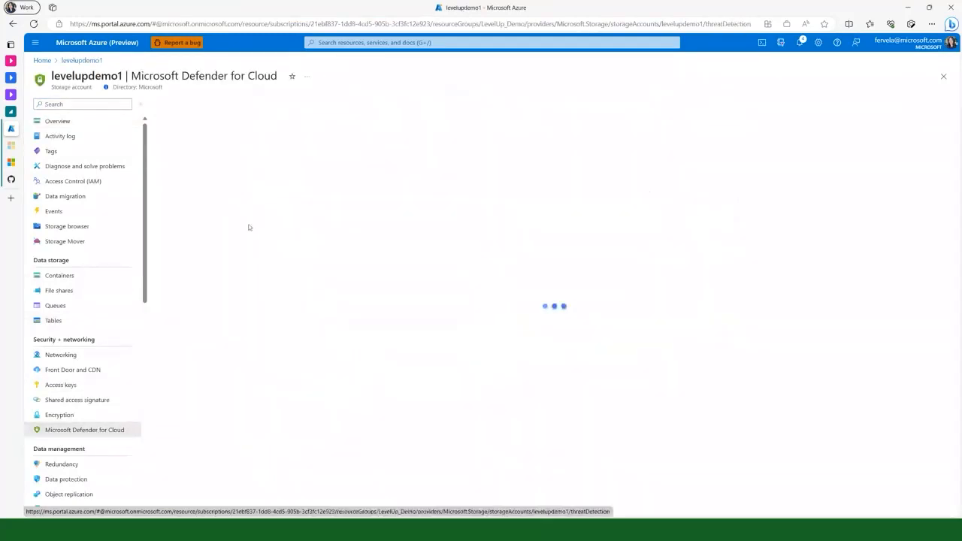
click(170, 182)
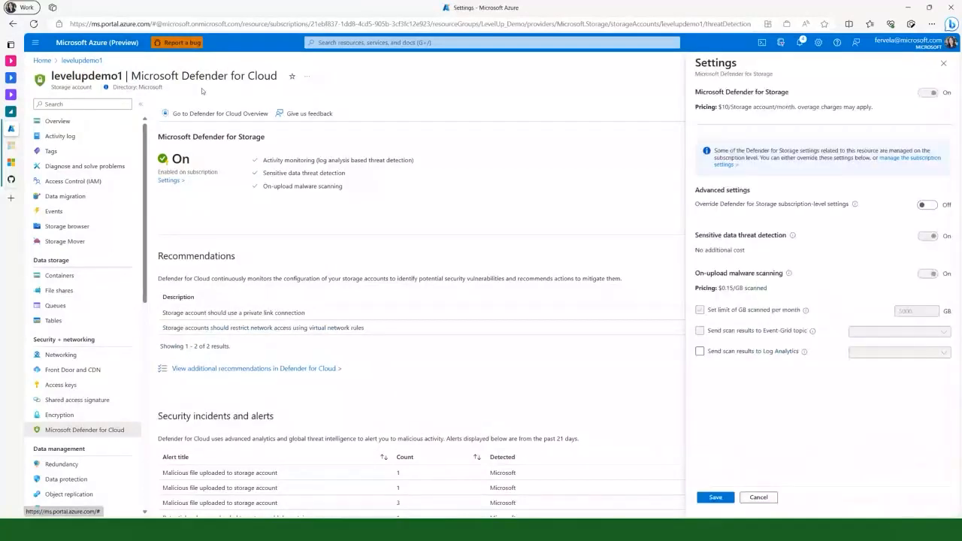
Open the Defender for Storage settings of levelupdemo2 and examine the Log Analytics workspaces available for scan results
click(116, 48)
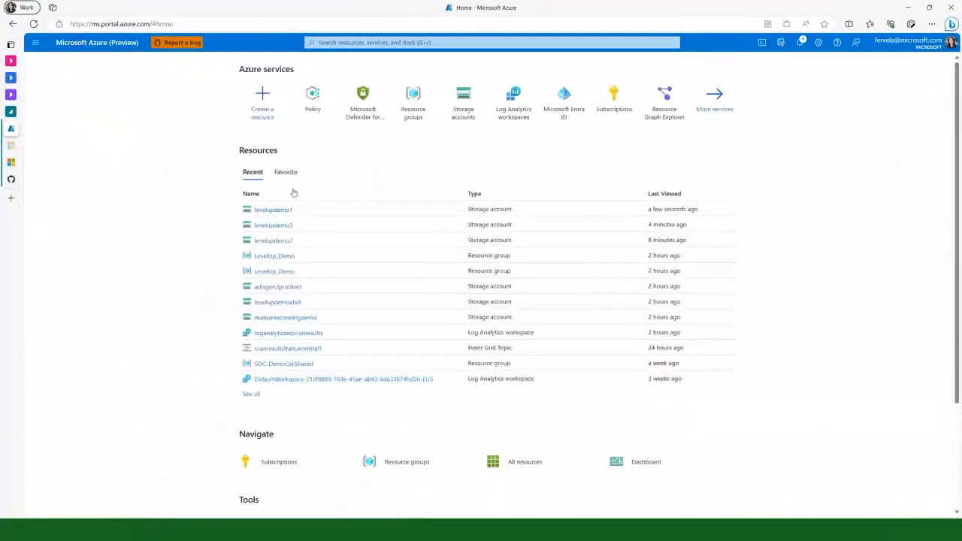
click(276, 240)
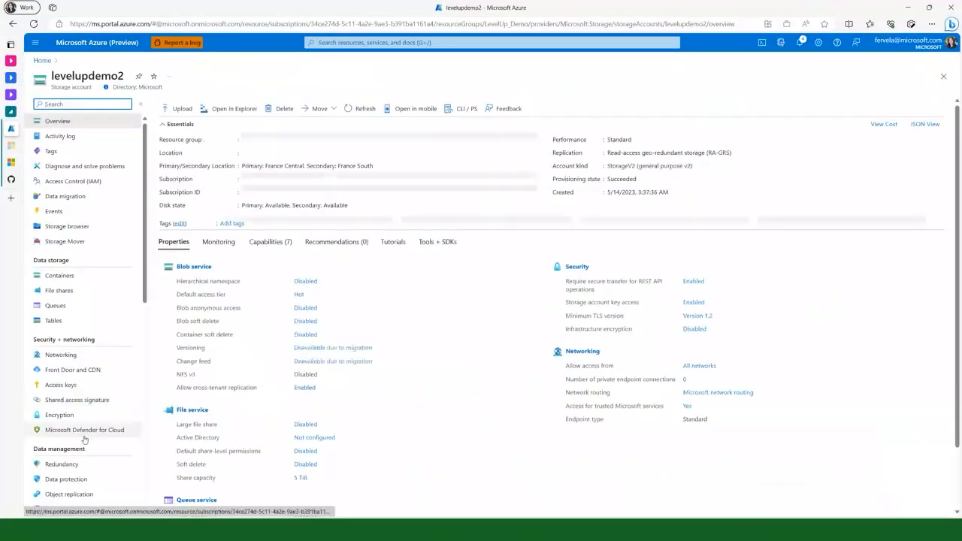
click(84, 436)
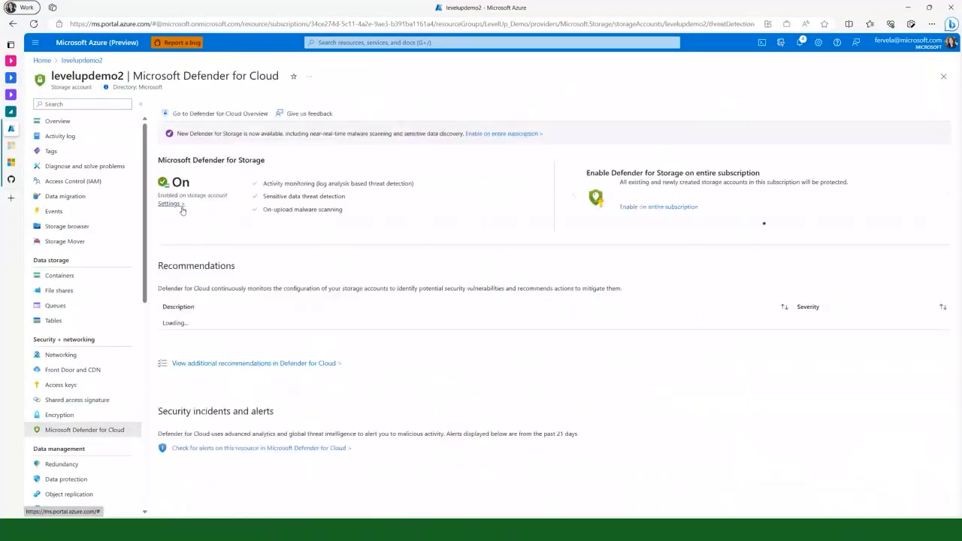
click(170, 205)
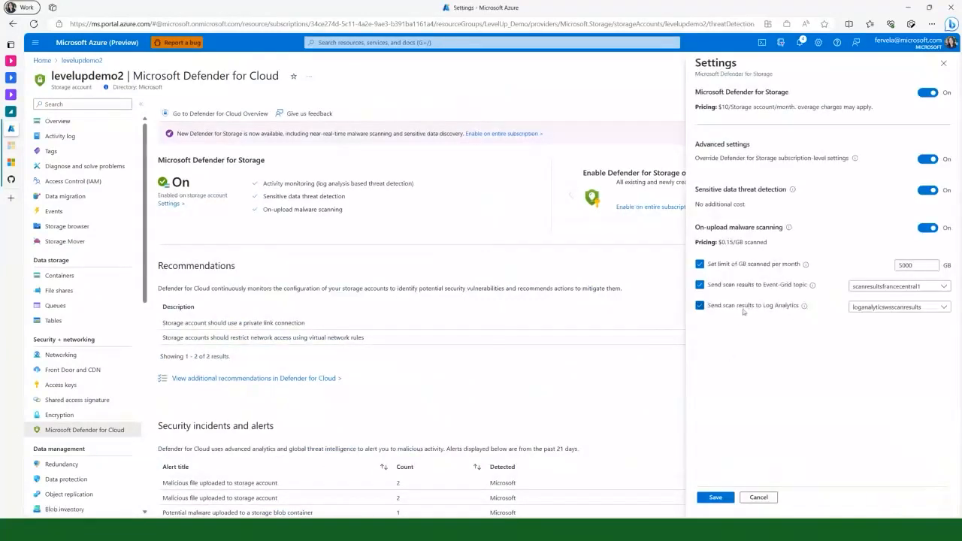
click(868, 314)
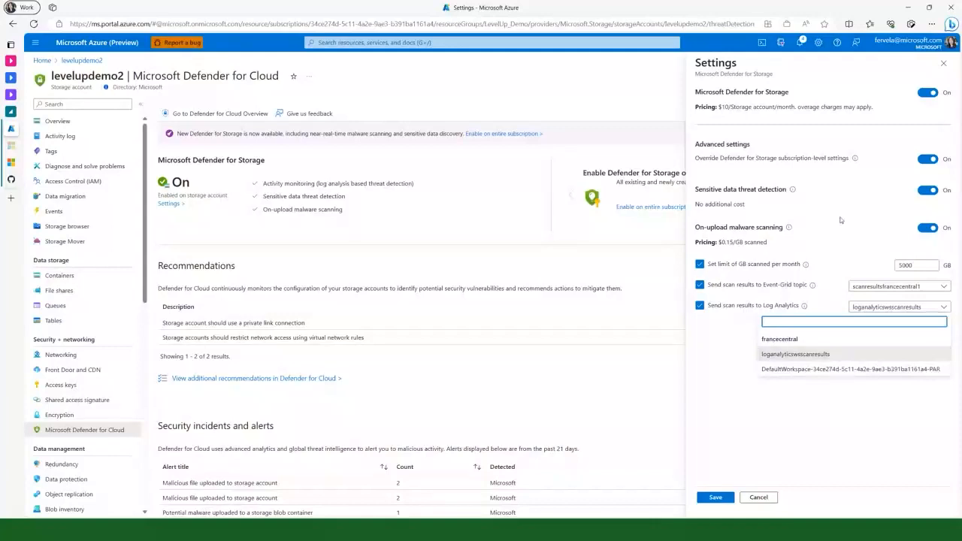
click(897, 123)
In the loganalyticswsscanresults workspace logs, search the example queries for "malicious" and run the audit query "Malicious blobs per storage account"
click(42, 61)
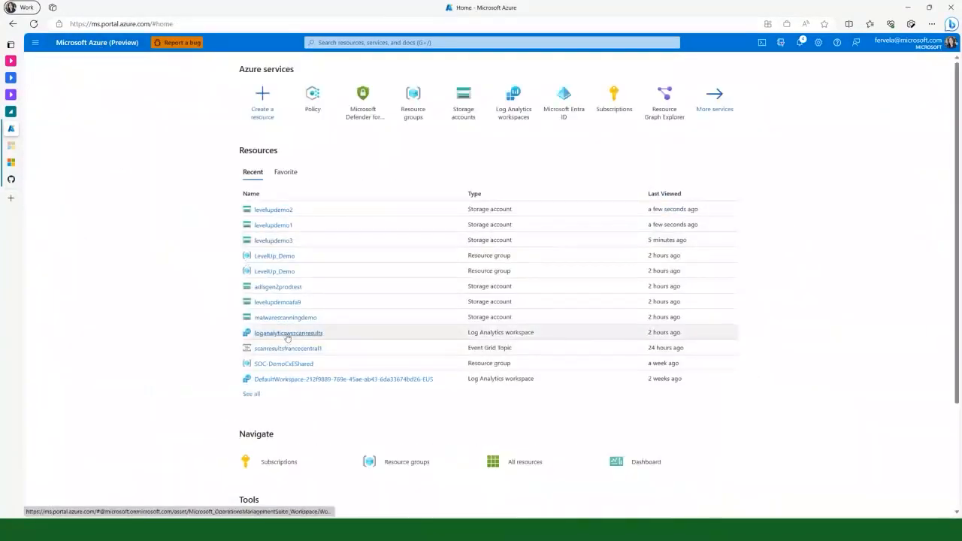
click(286, 334)
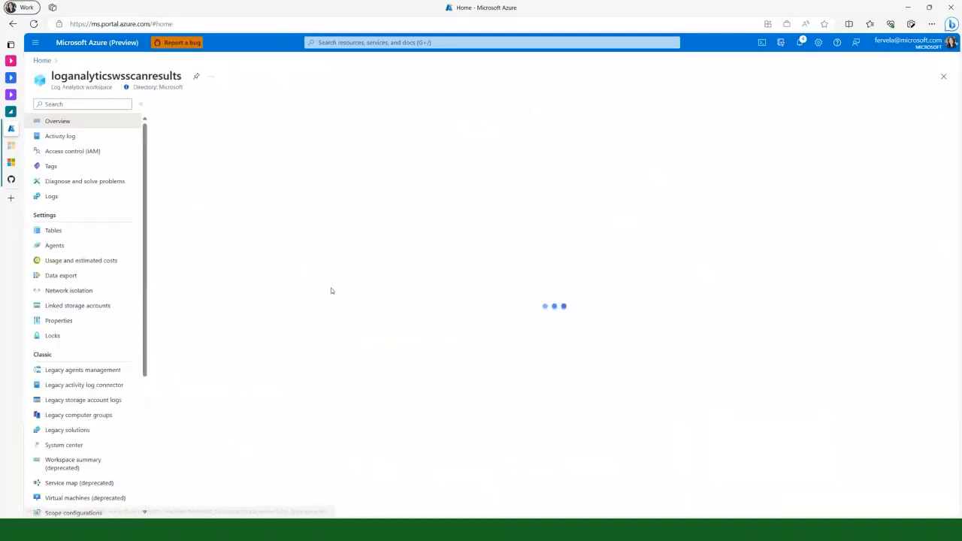
click(49, 197)
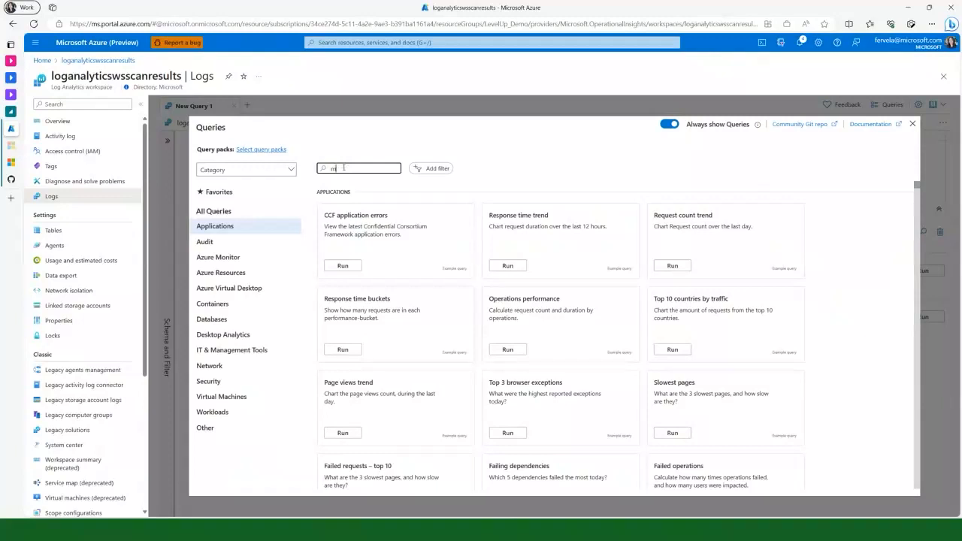
text(ious)
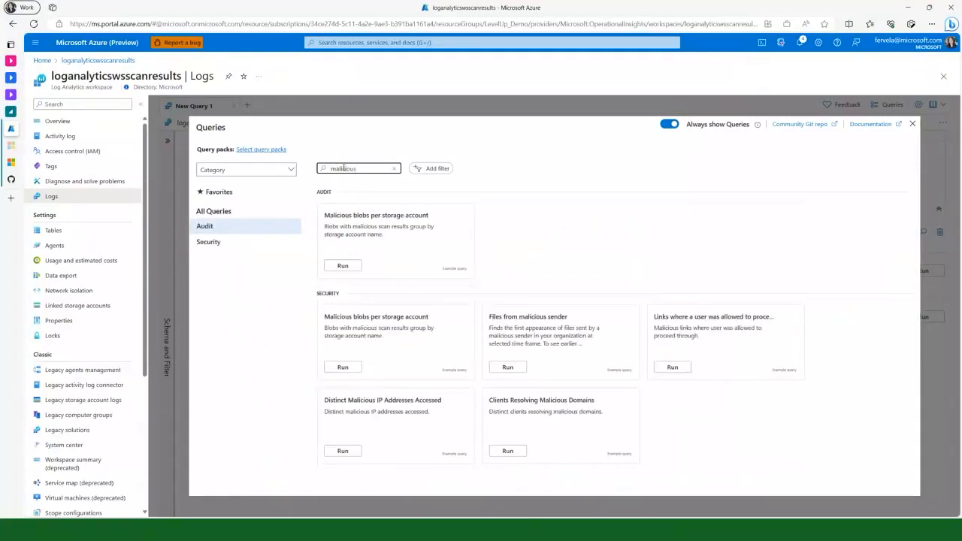
mouse_move(374, 242)
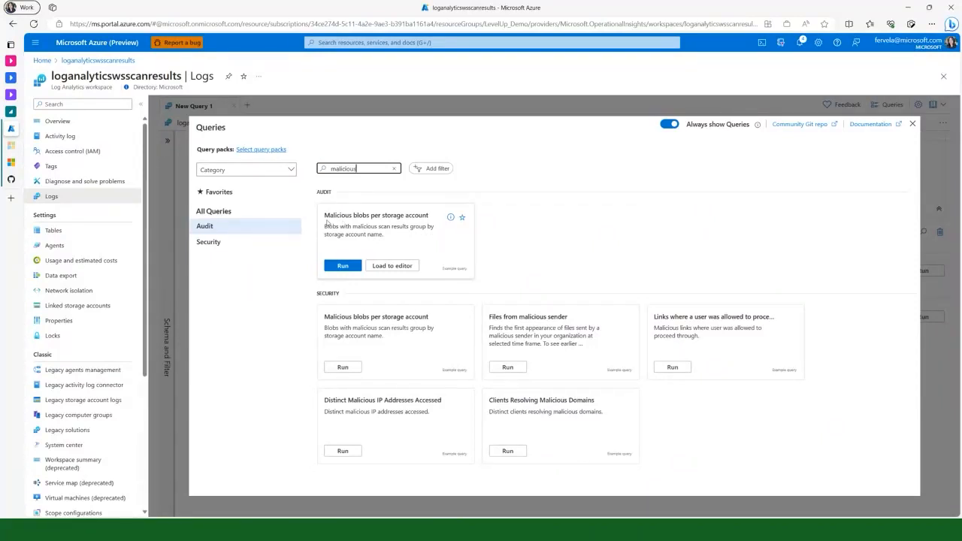
click(343, 267)
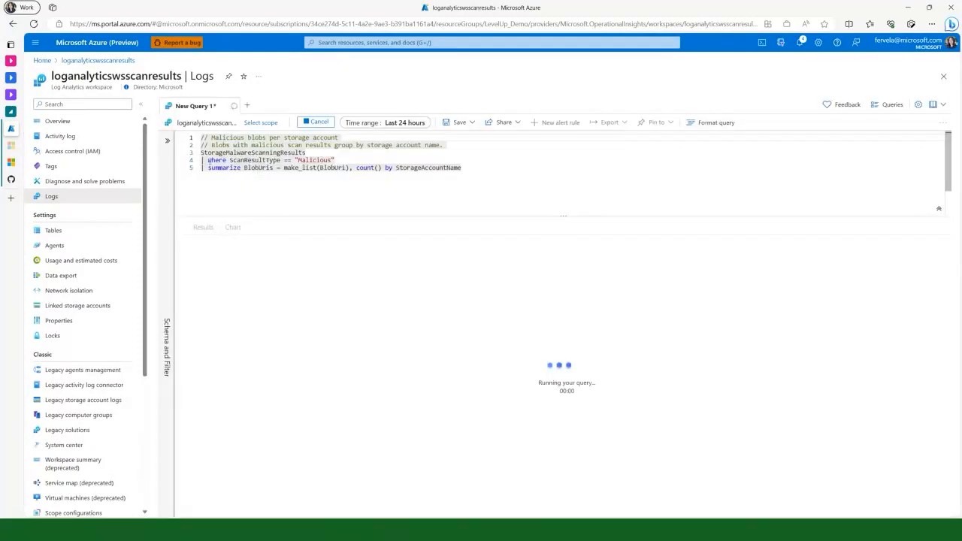
Set a custom time range for the malicious blobs query, from August 1, 2023 to September 19, 2023
click(315, 124)
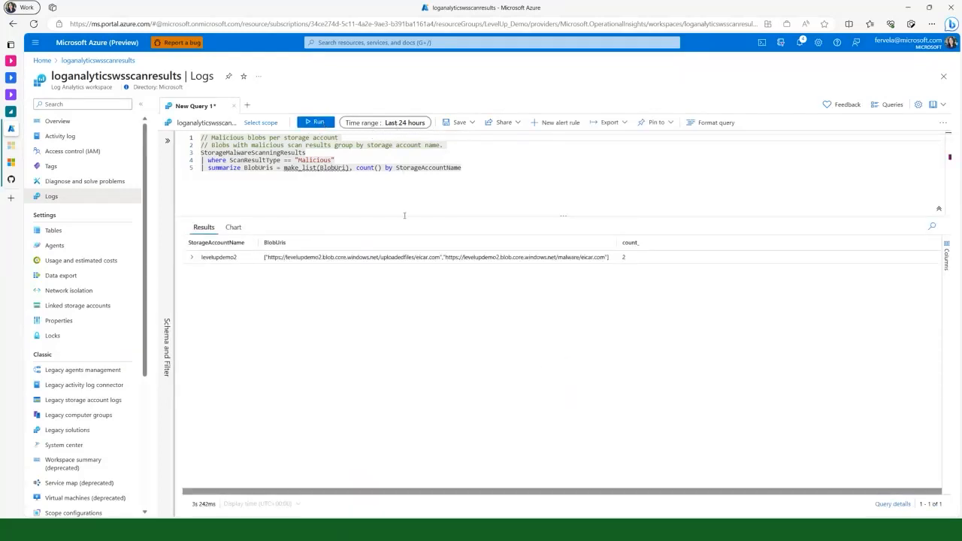
click(406, 123)
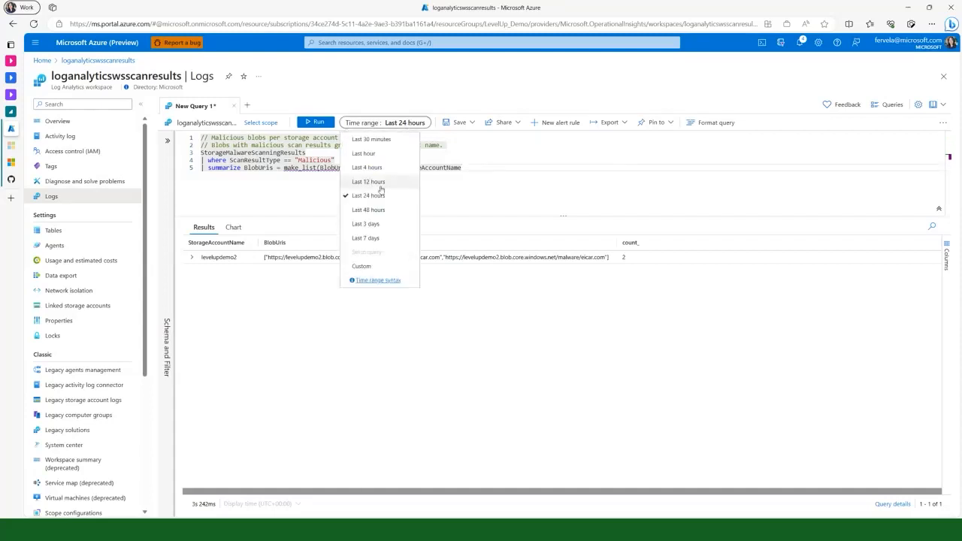
click(361, 266)
click(441, 163)
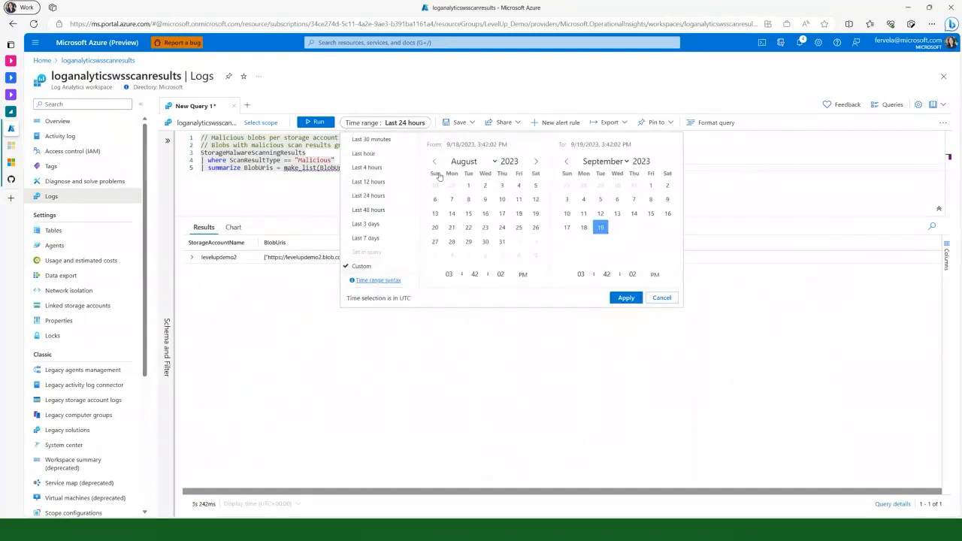
click(469, 187)
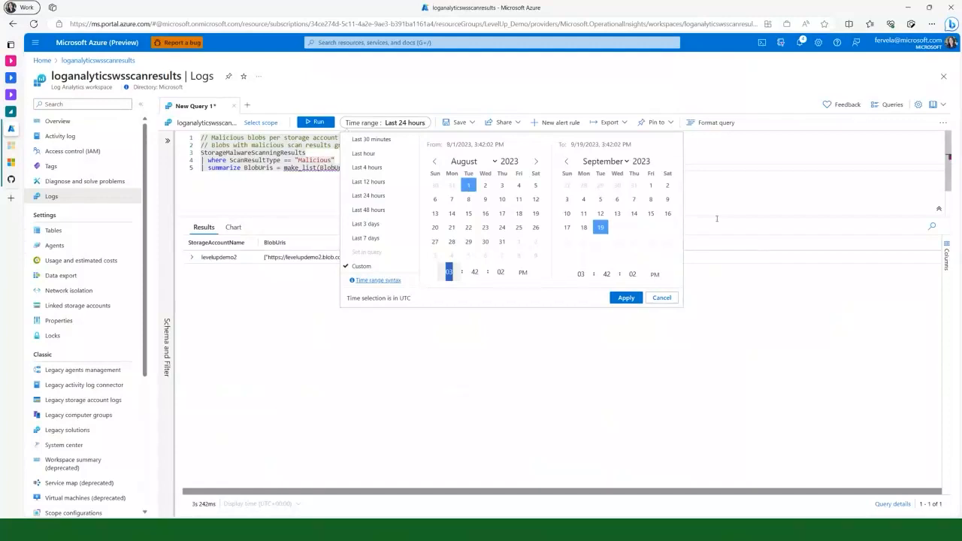
click(627, 298)
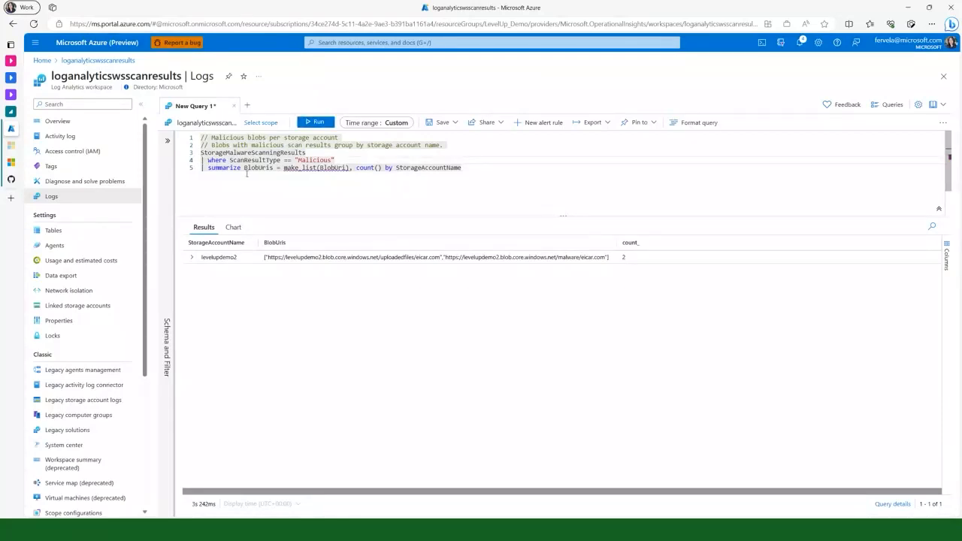
Comment out the ScanResultType filter and the BlobUris summarize line, and run the query on StorageMalwareScanningResults
text(//)
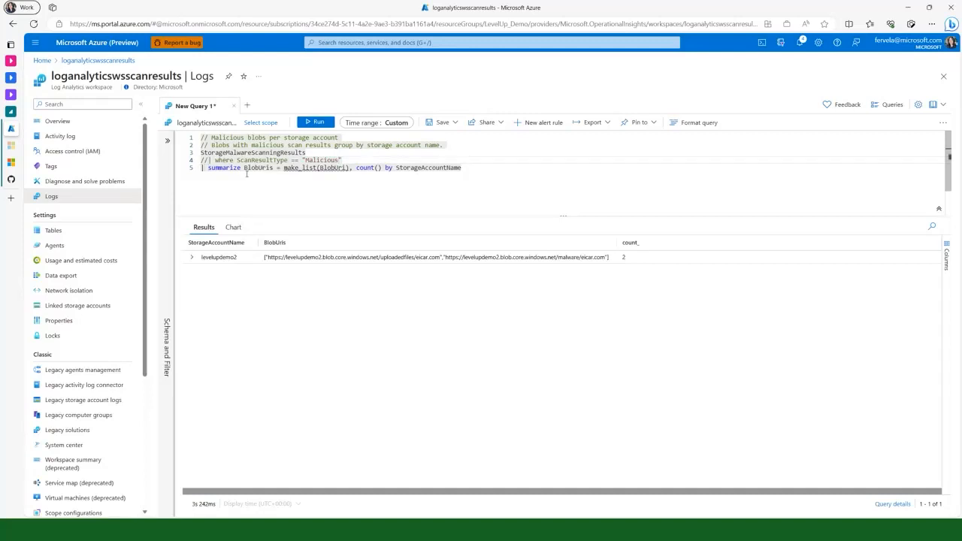
click(202, 167)
text(//)
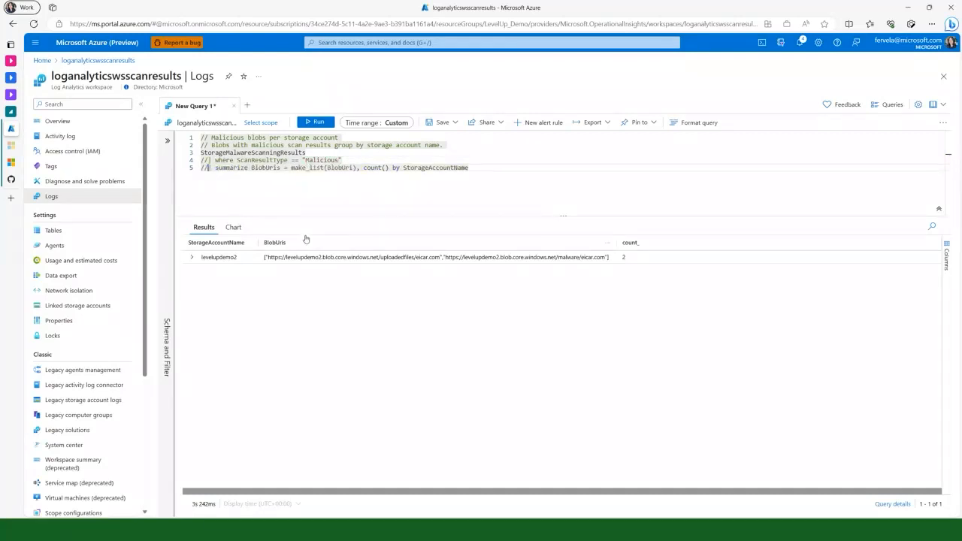
key(shift+Return)
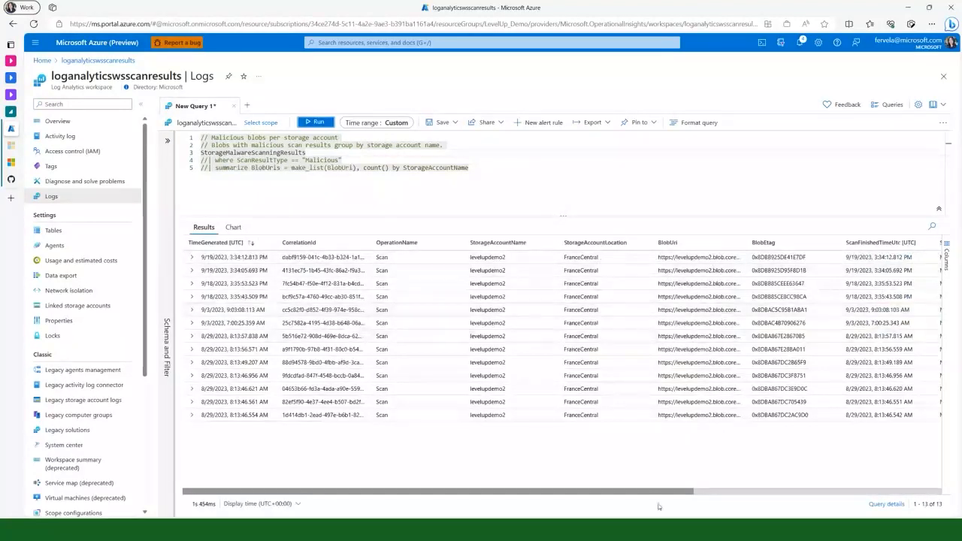
Examine the scan result columns and the full details of the most recent levelupdemo2 record, and collapse the record again
mouse_move(681, 493)
mouse_down()
mouse_move(708, 495)
mouse_move(681, 495)
mouse_up()
click(193, 257)
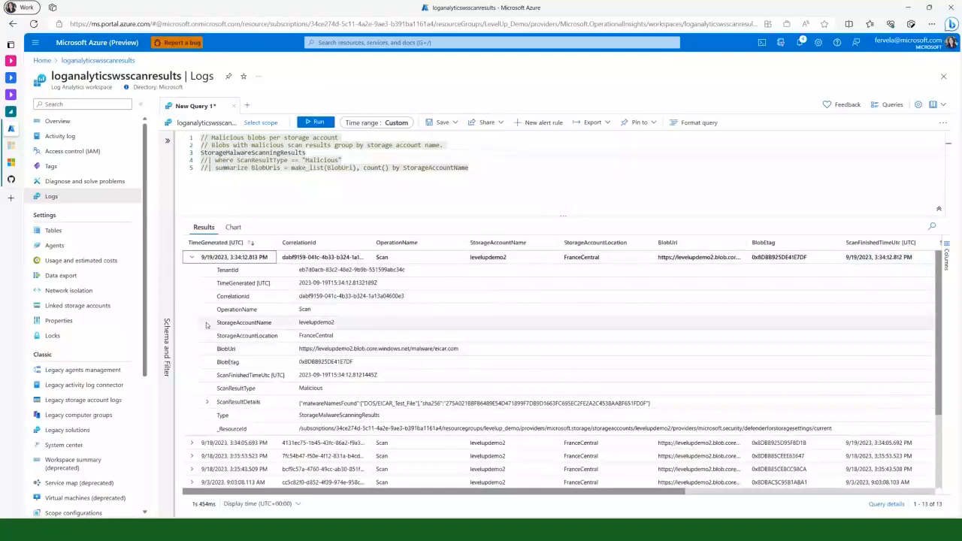
click(192, 257)
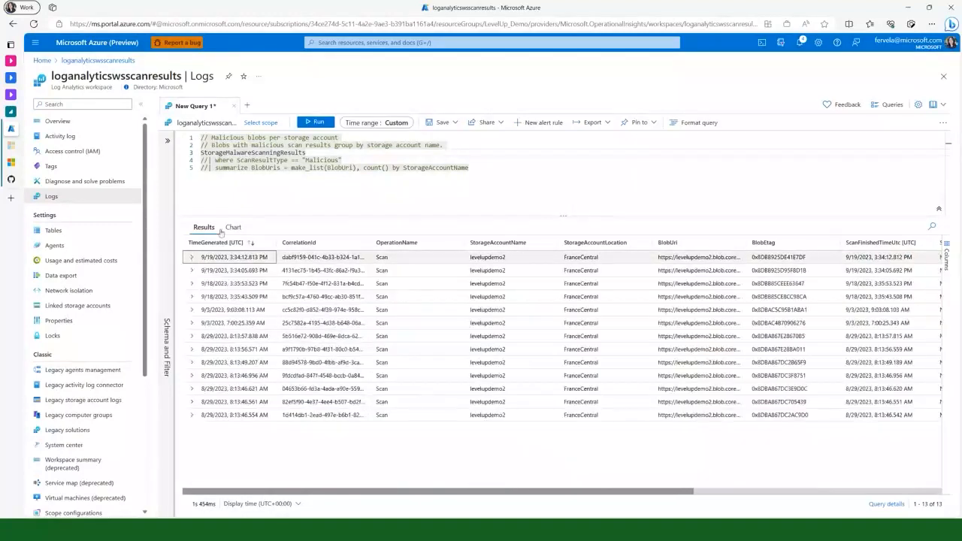